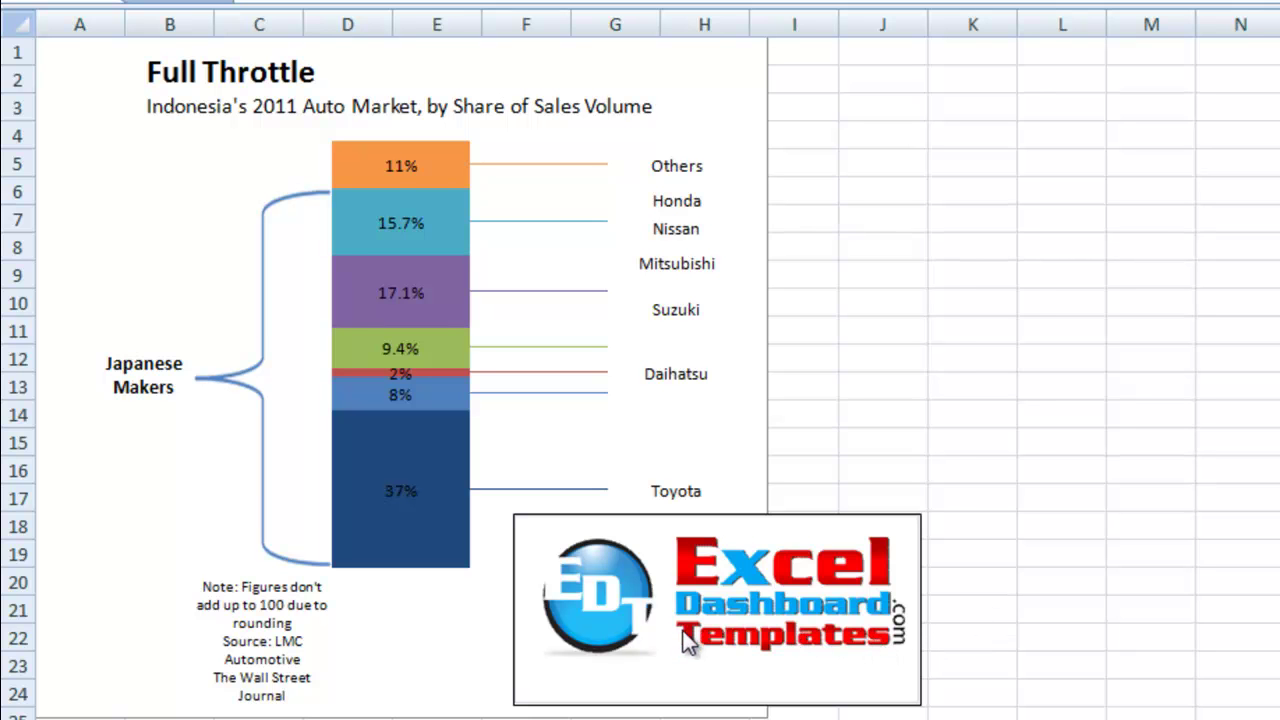
# - Examine the finished Full Throttle stacked column chart and the sheet holding its auto maker share data
pyautogui.click(608, 626)
pyautogui.moveTo(193, 376); pyautogui.dragTo(243, 372)
pyautogui.click(973, 498)
pyautogui.hotkey('ctrl', 'pagedown')
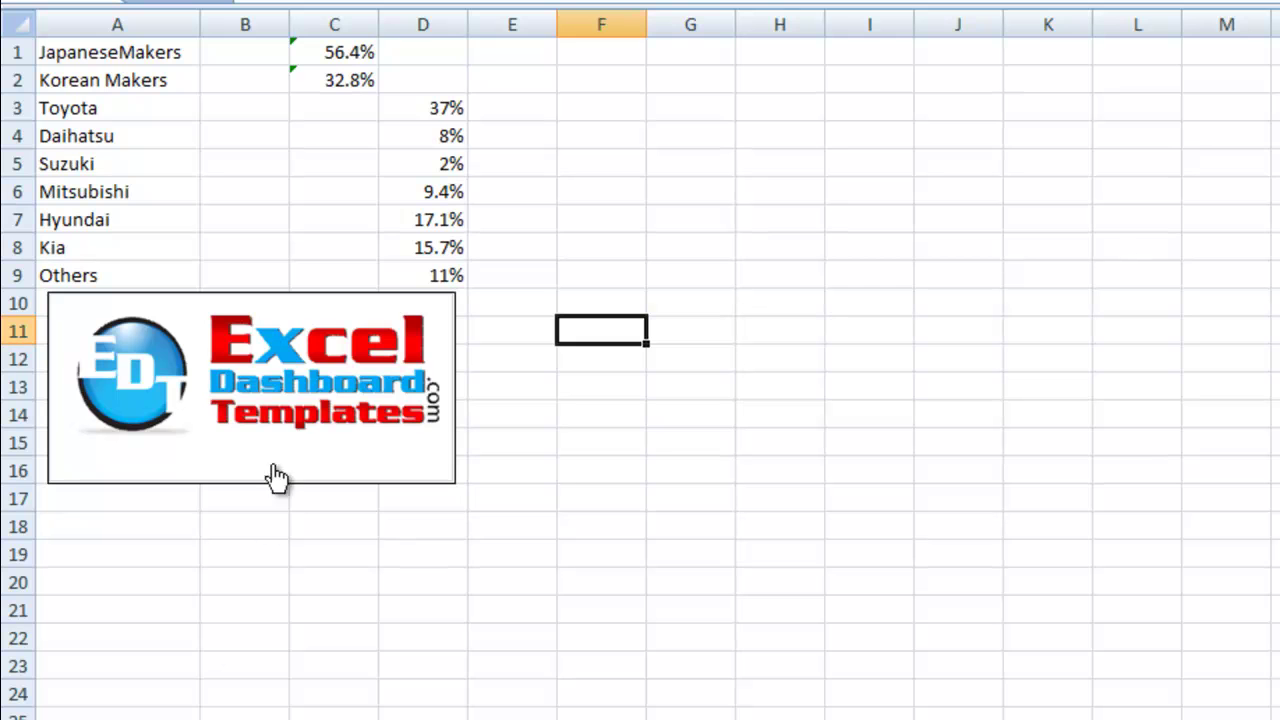
pyautogui.click(540, 218)
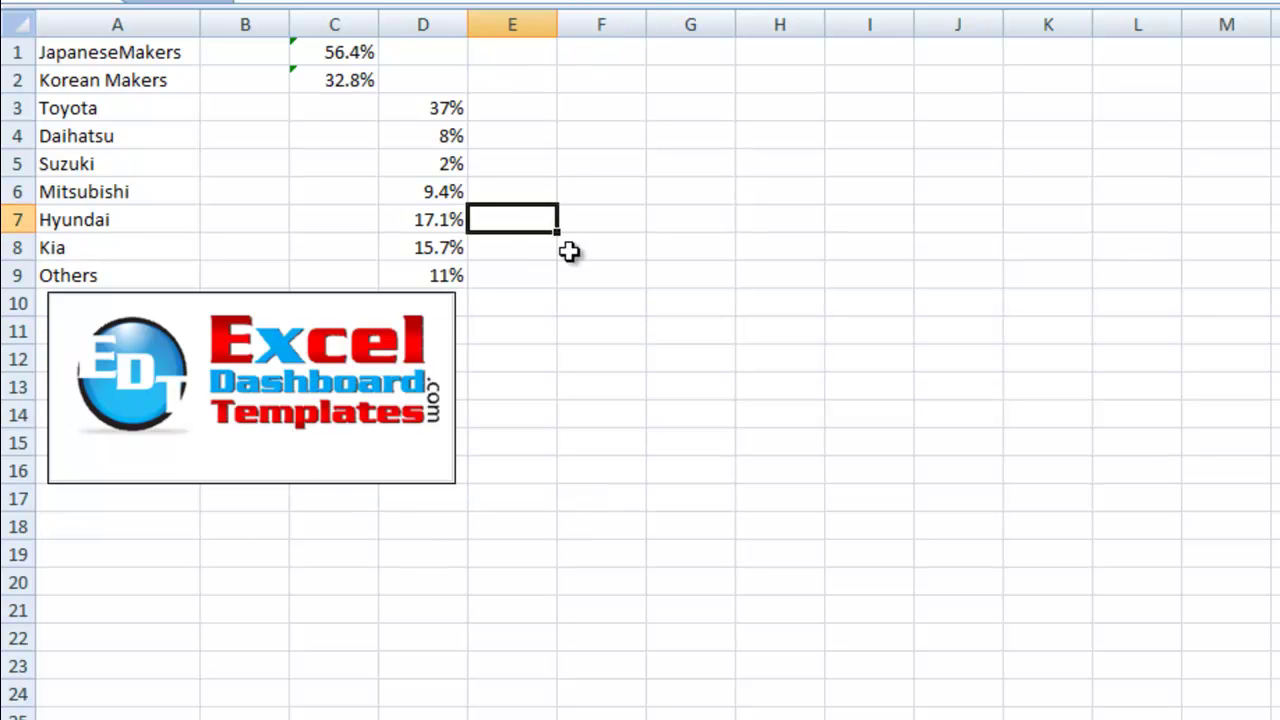
pyautogui.click(572, 298)
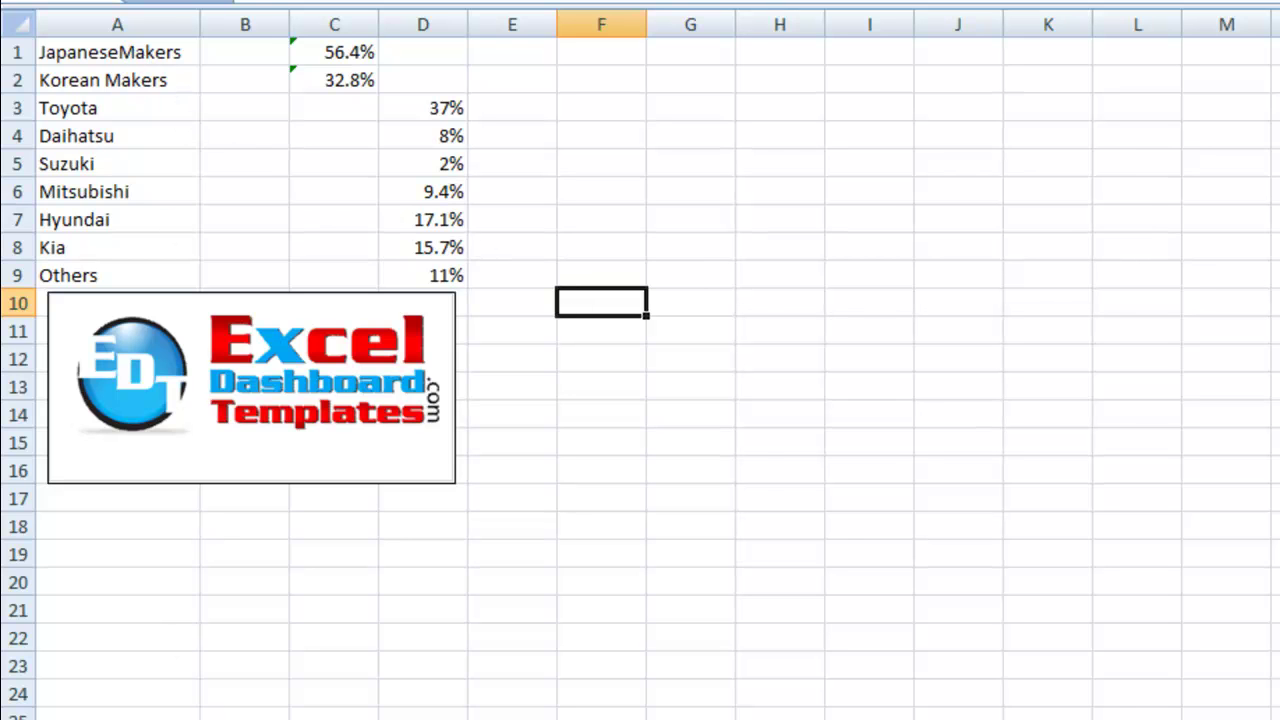
pyautogui.hotkey('ctrl', 'pagedown')
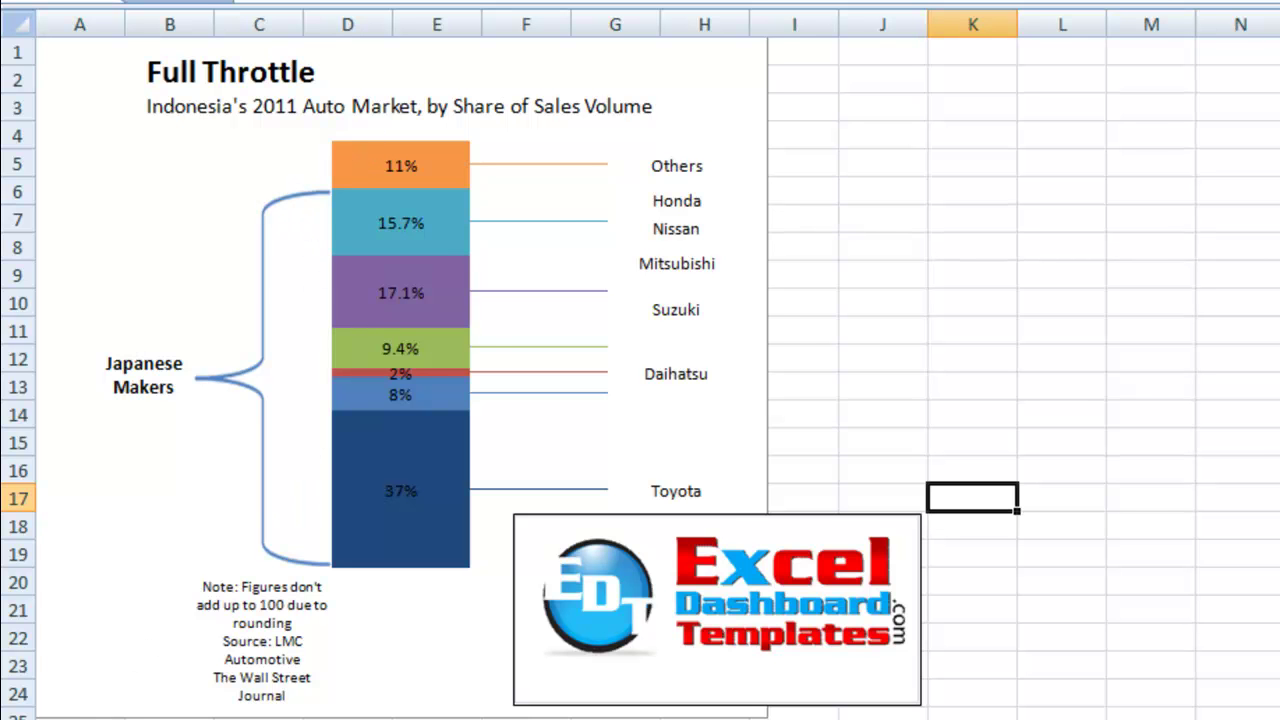
pyautogui.hotkey('ctrl', 'pagedown')
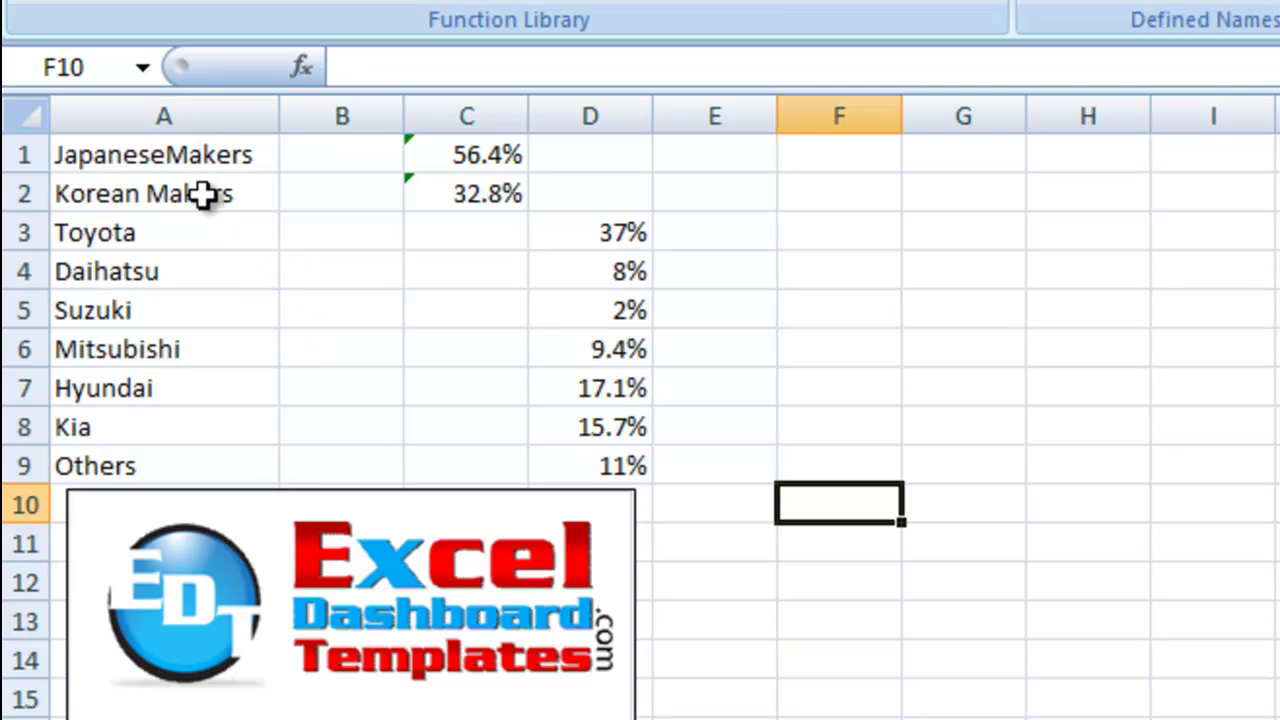
# - Check which cells the SUM formulas for Japanese Makers in C1 and Korean Makers in C2 add up
pyautogui.click(171, 158)
pyautogui.click(430, 152)
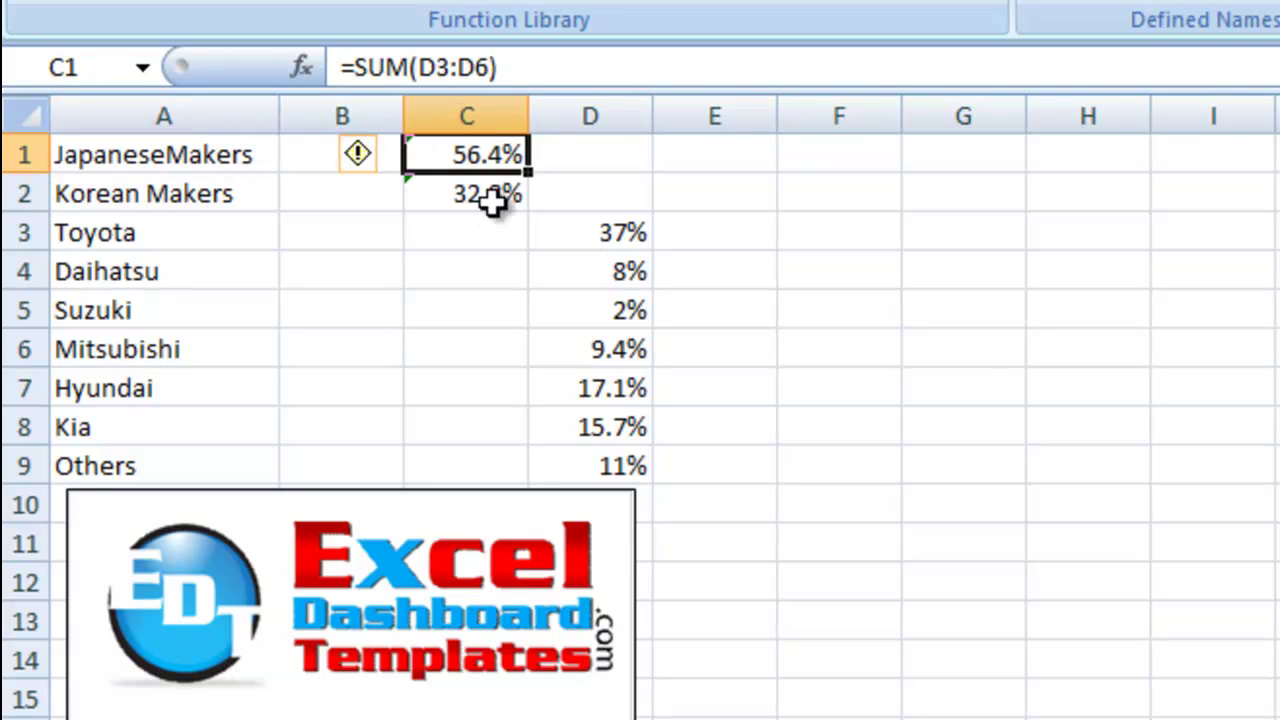
pyautogui.click(520, 70)
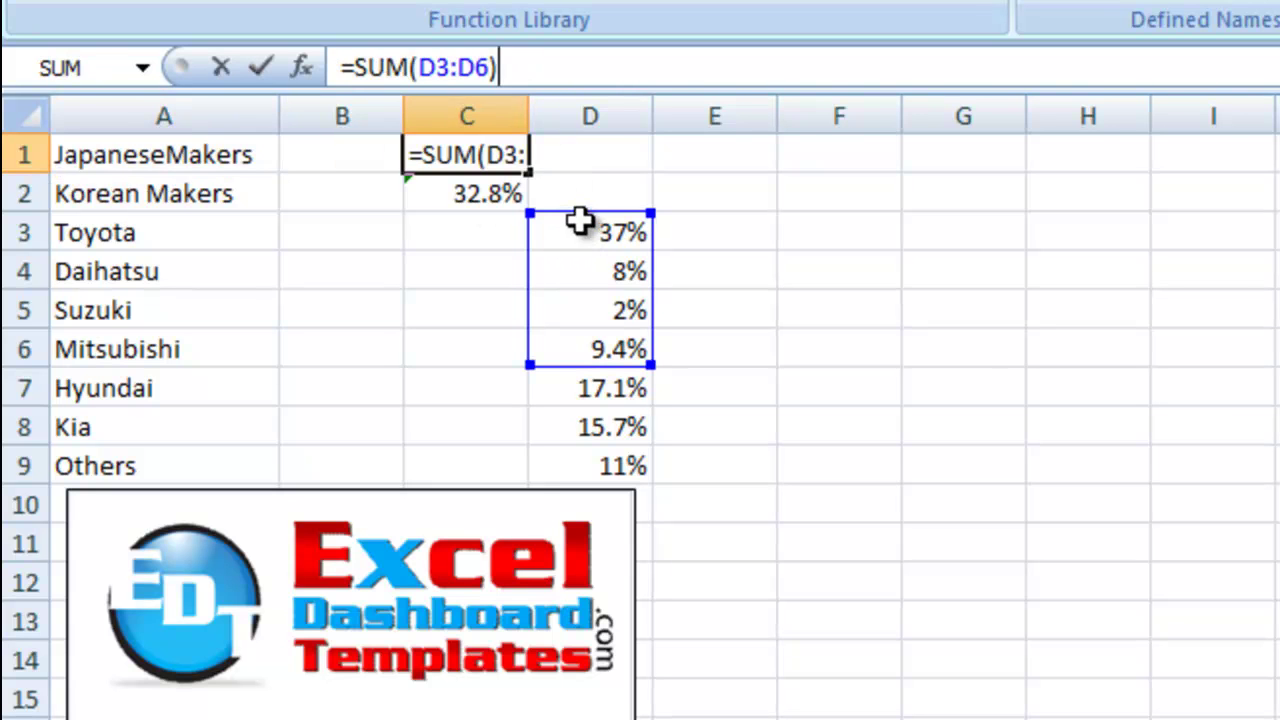
pyautogui.click(463, 205)
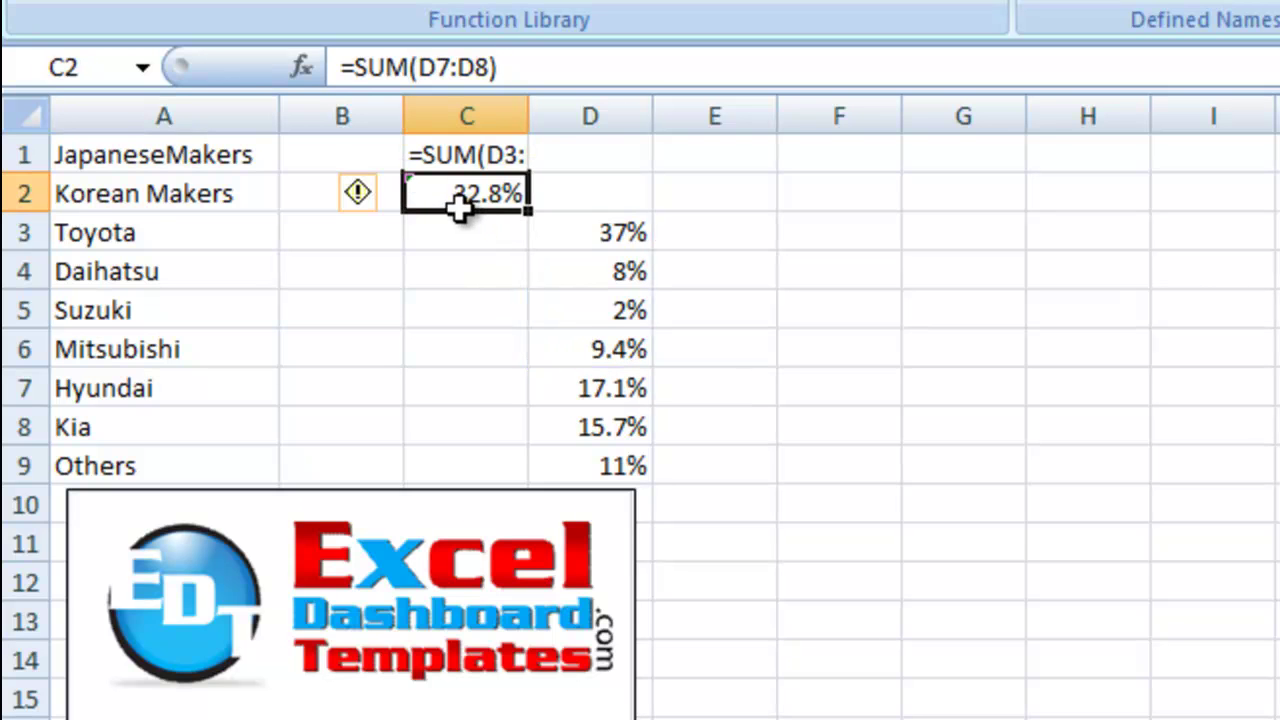
pyautogui.click(477, 68)
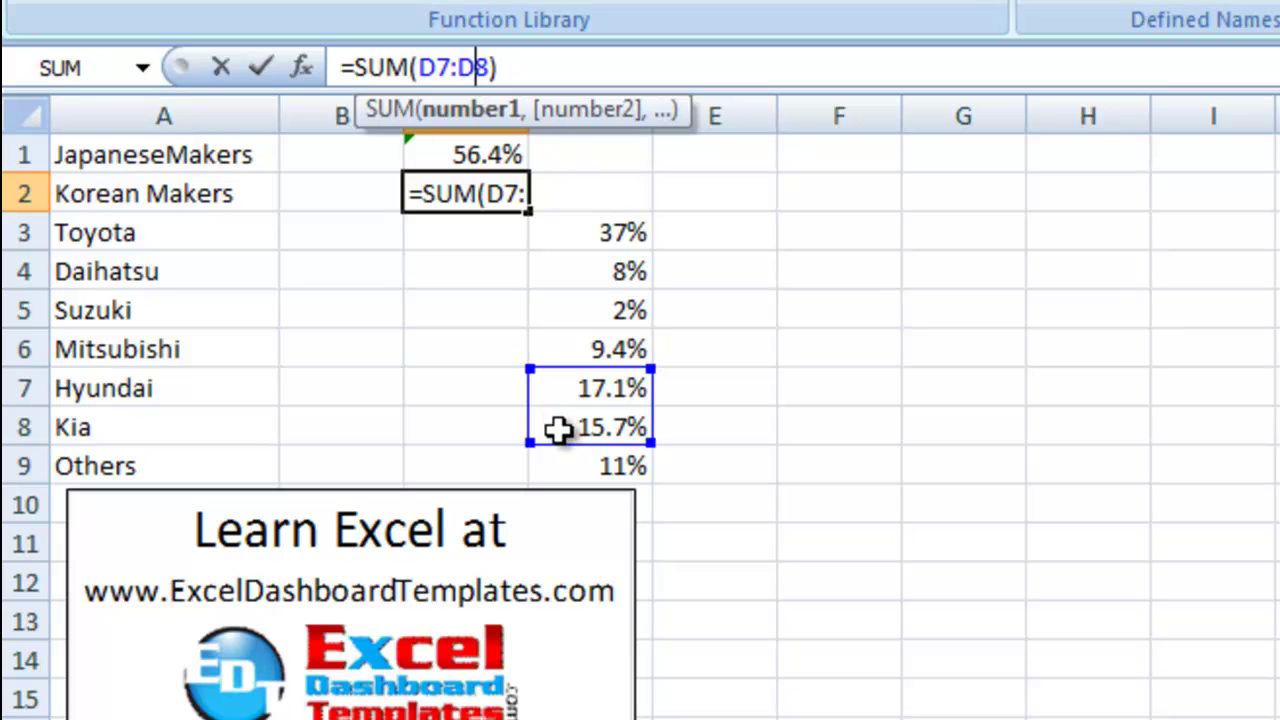
pyautogui.click(290, 428)
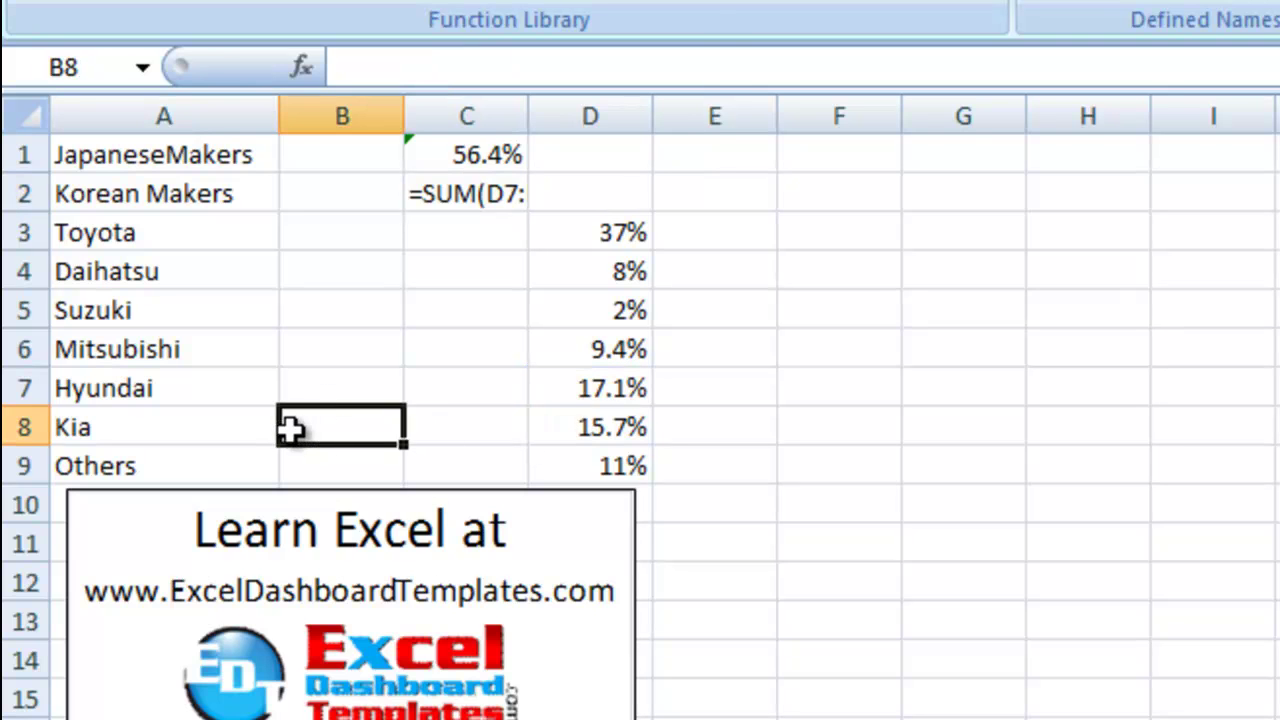
pyautogui.click(597, 474)
pyautogui.click(392, 360)
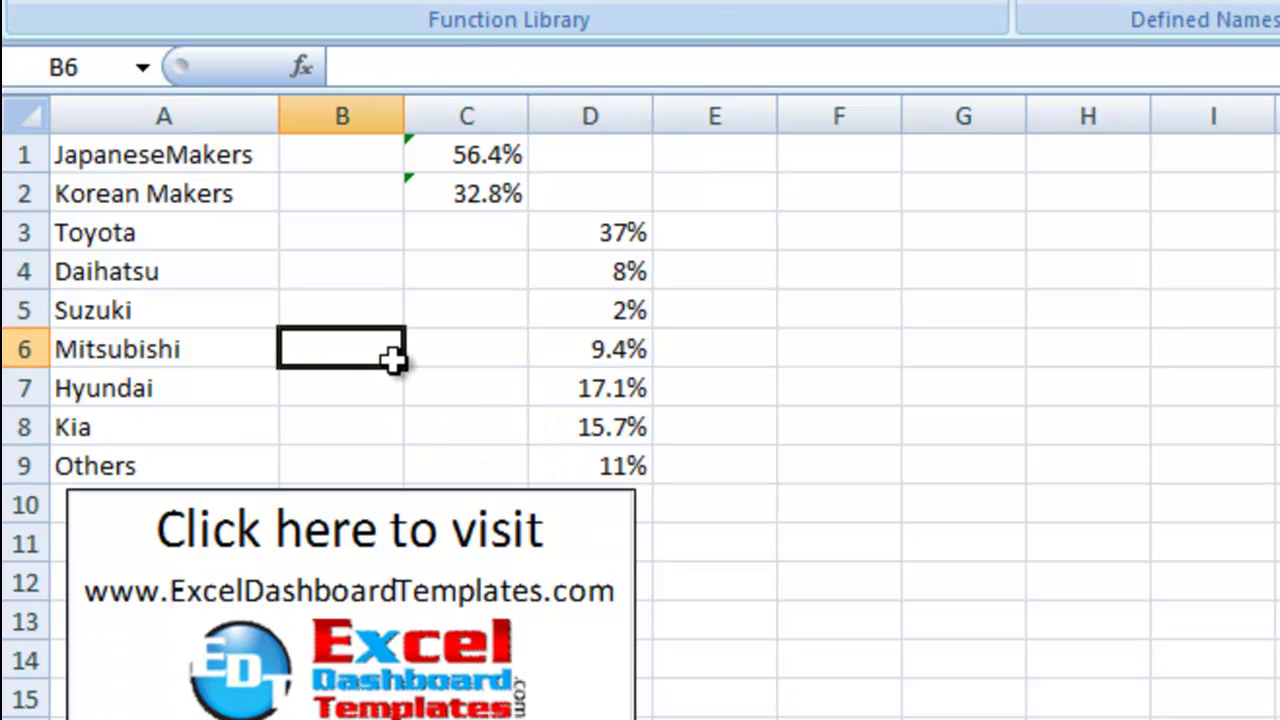
pyautogui.click(468, 195)
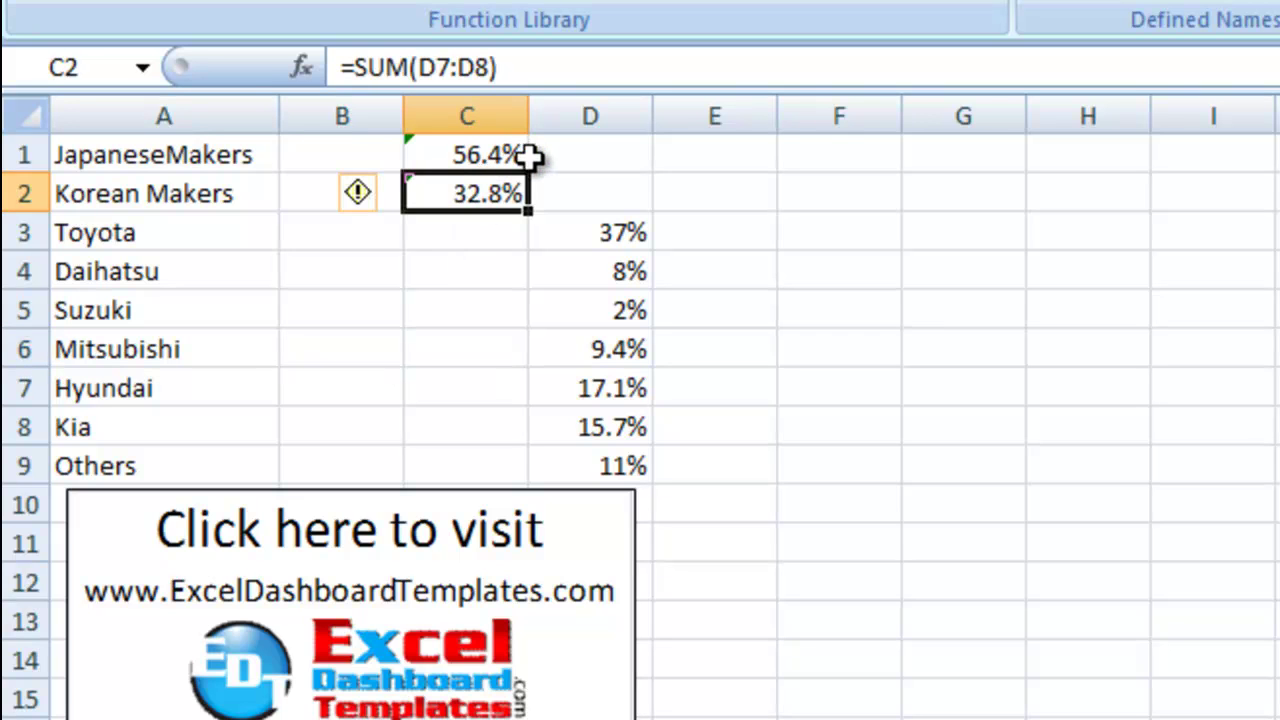
# - Review the data layout: individual maker shares in D3:D9, names in column A and the blank cells B1:B9
pyautogui.click(515, 262)
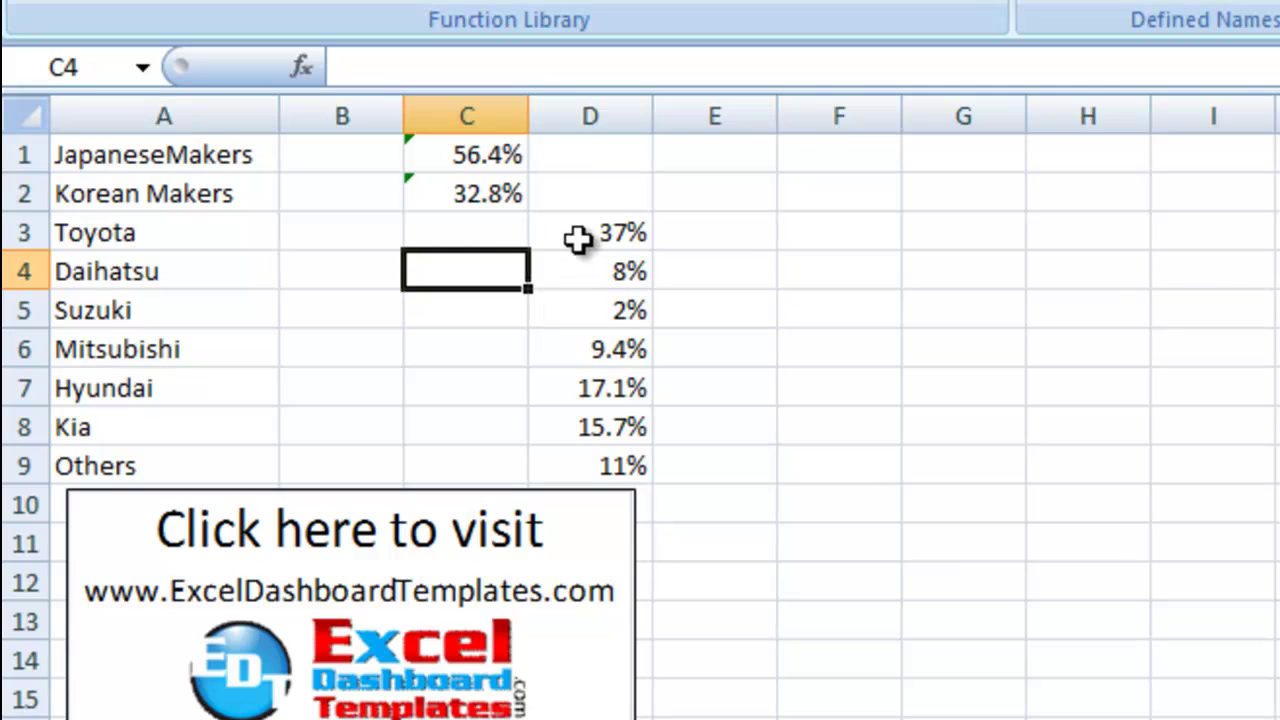
pyautogui.moveTo(588, 235); pyautogui.dragTo(603, 469)
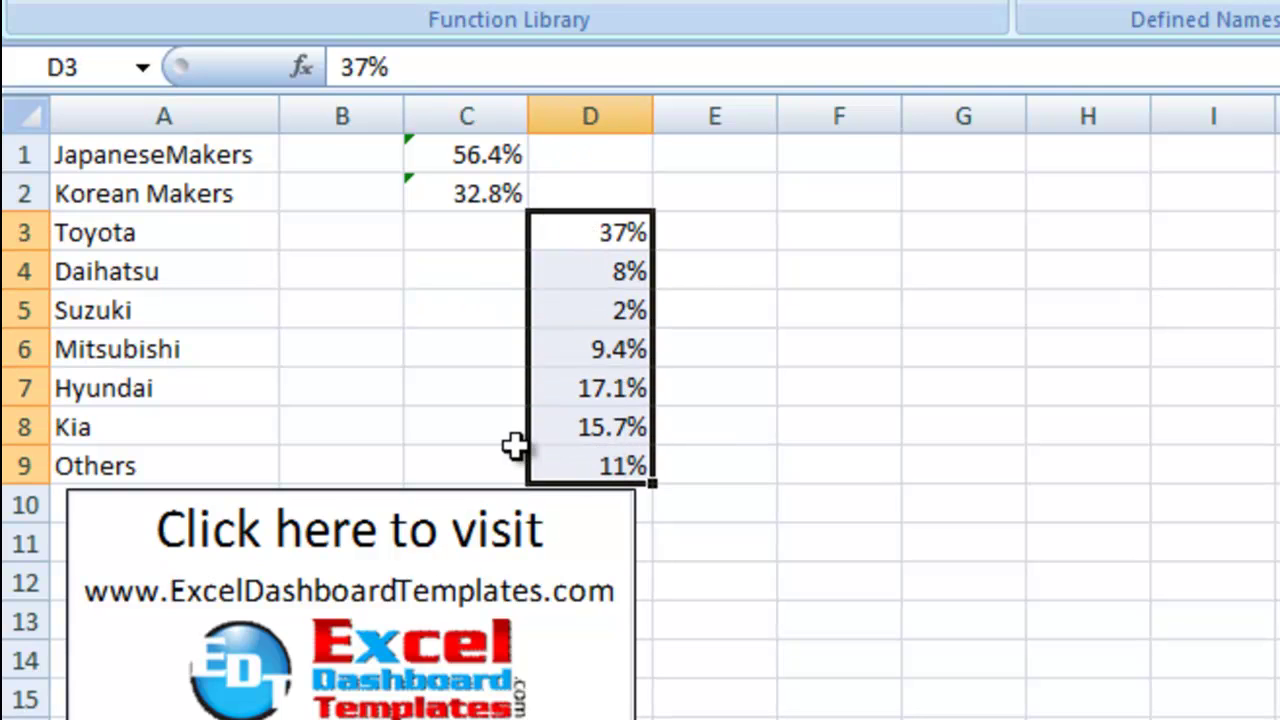
pyautogui.click(176, 240)
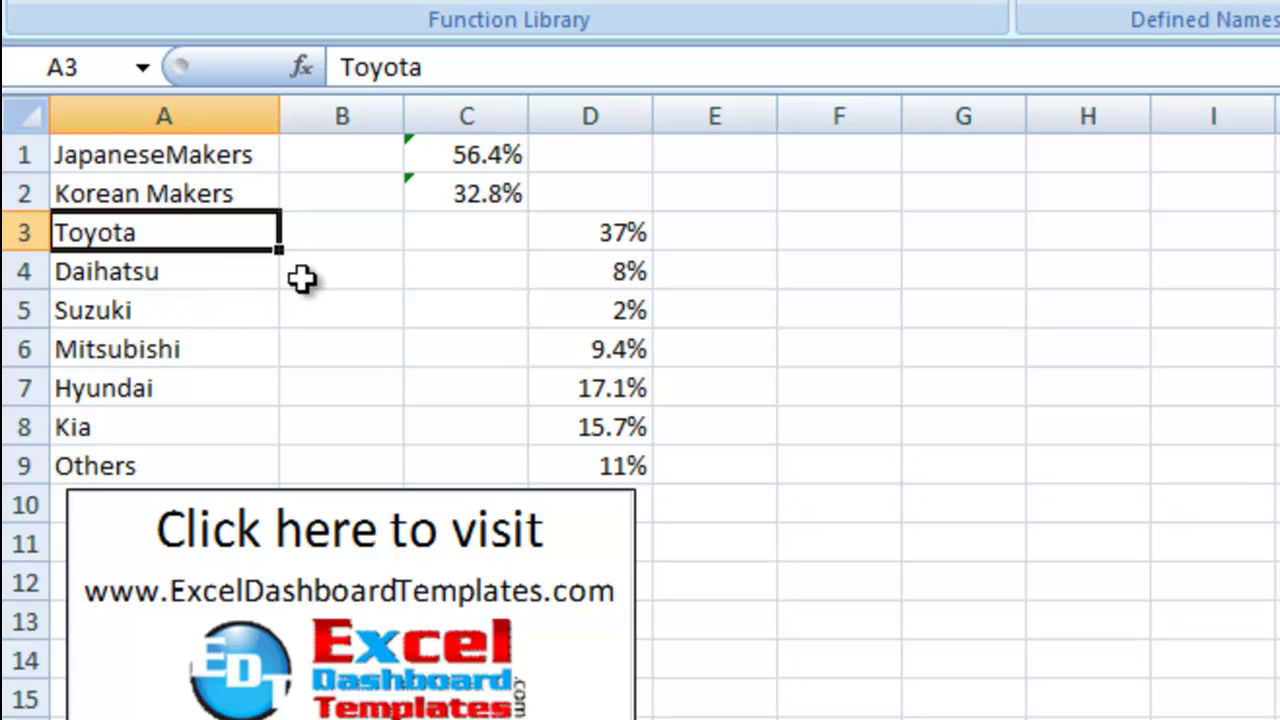
pyautogui.moveTo(343, 157); pyautogui.dragTo(336, 462)
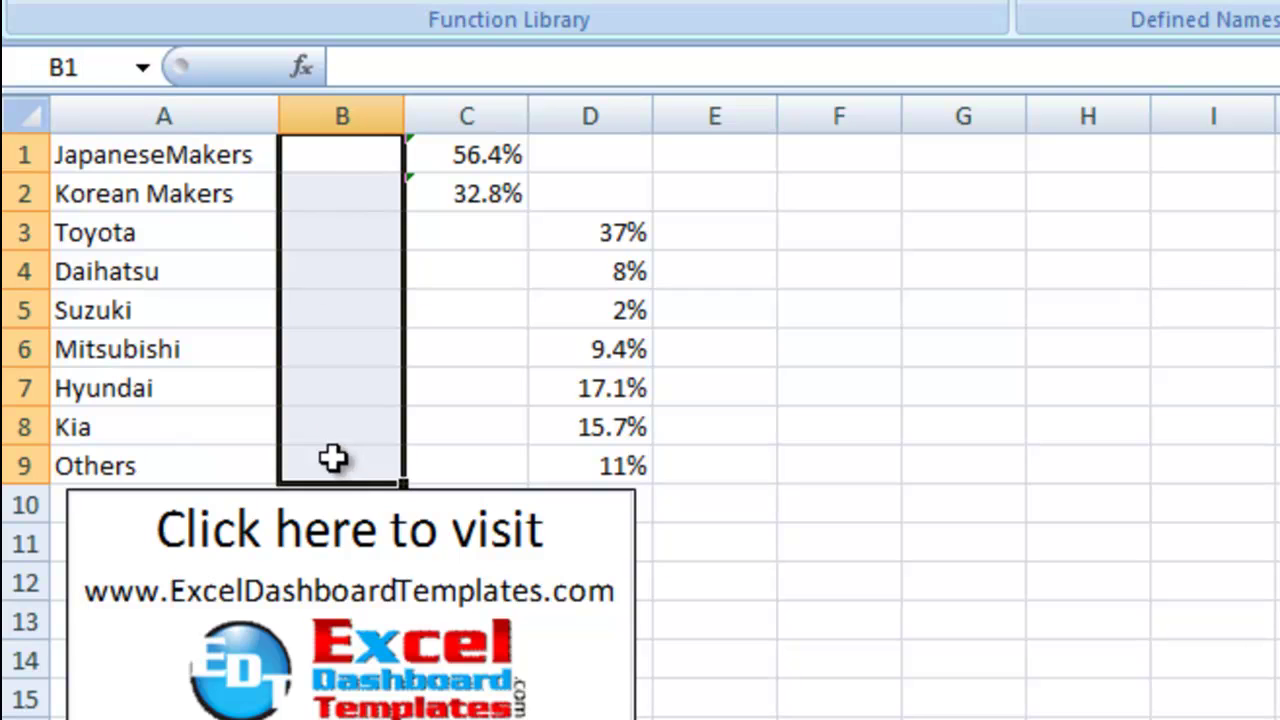
pyautogui.click(211, 160)
pyautogui.click(212, 188)
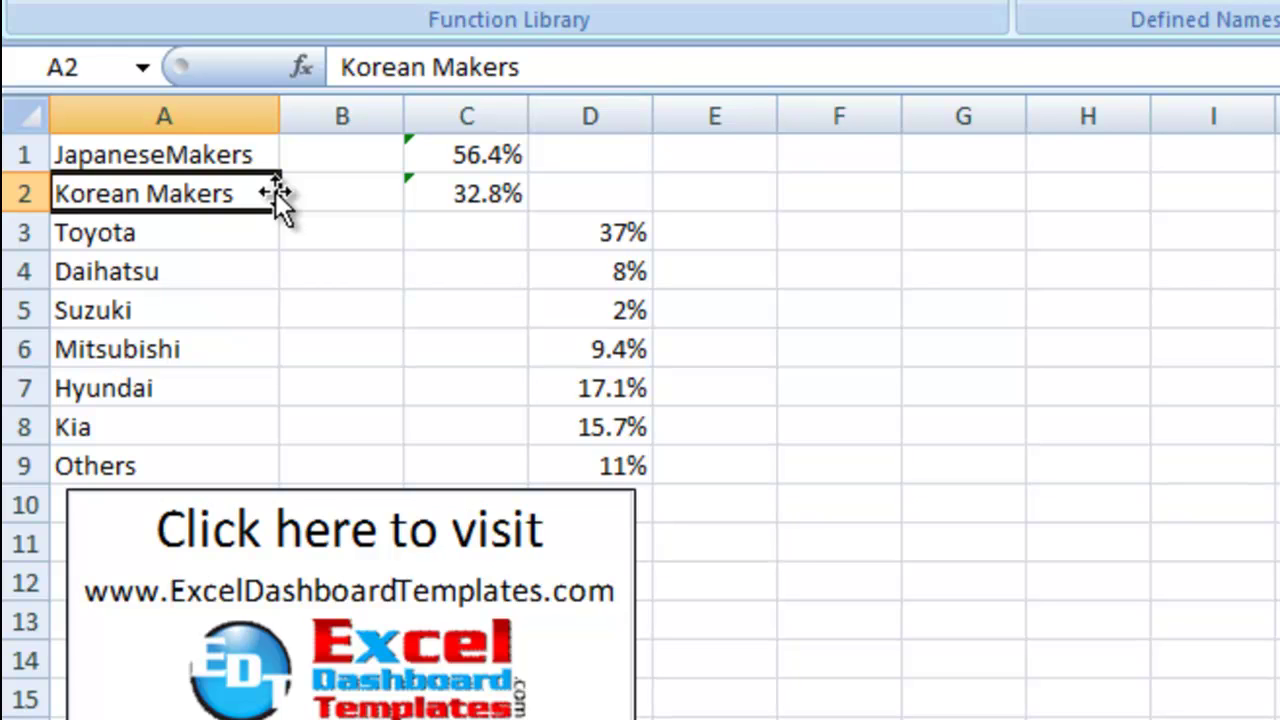
pyautogui.click(466, 230)
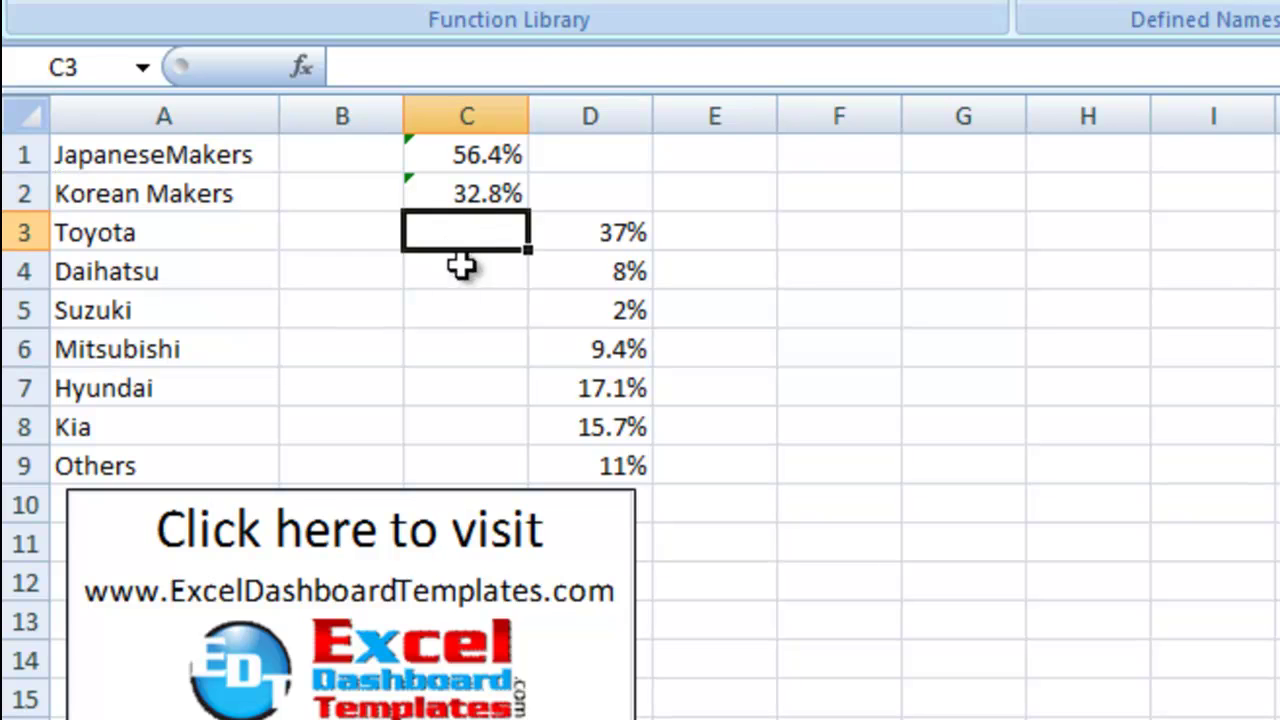
pyautogui.click(676, 433)
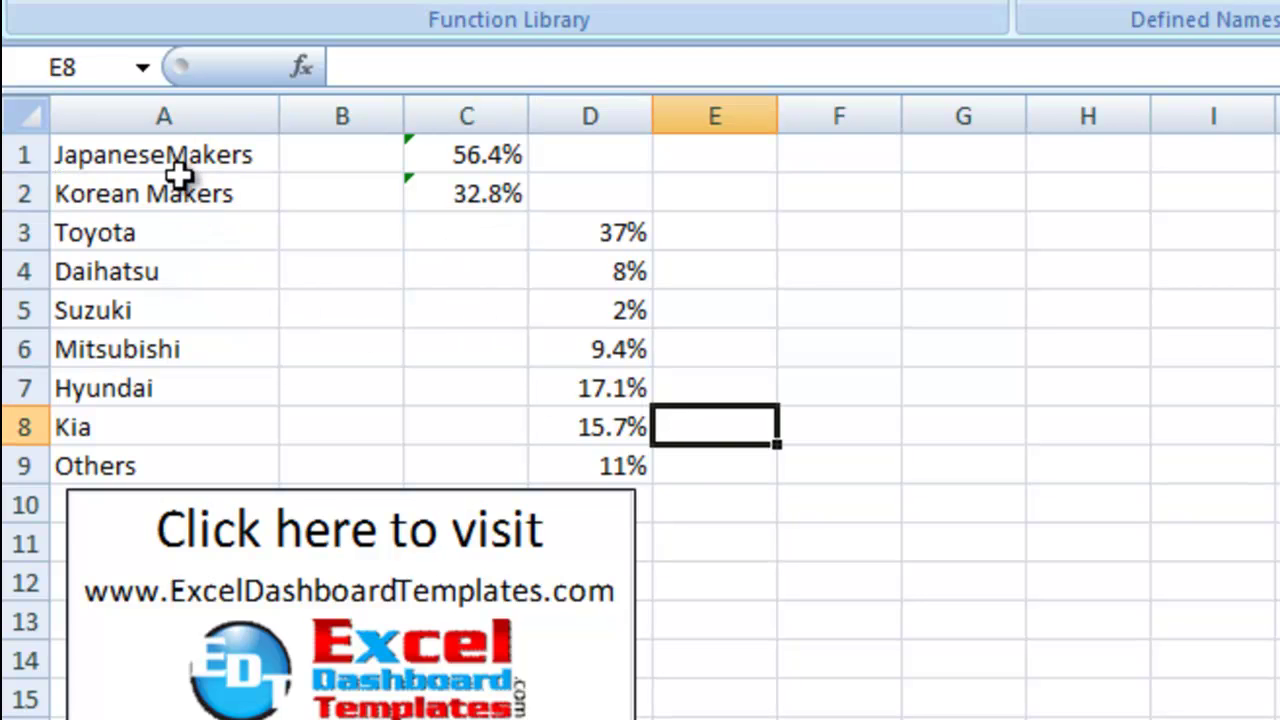
# - Insert a 2-D stacked column chart from the range A1:D9
pyautogui.moveTo(180, 157); pyautogui.dragTo(650, 485)
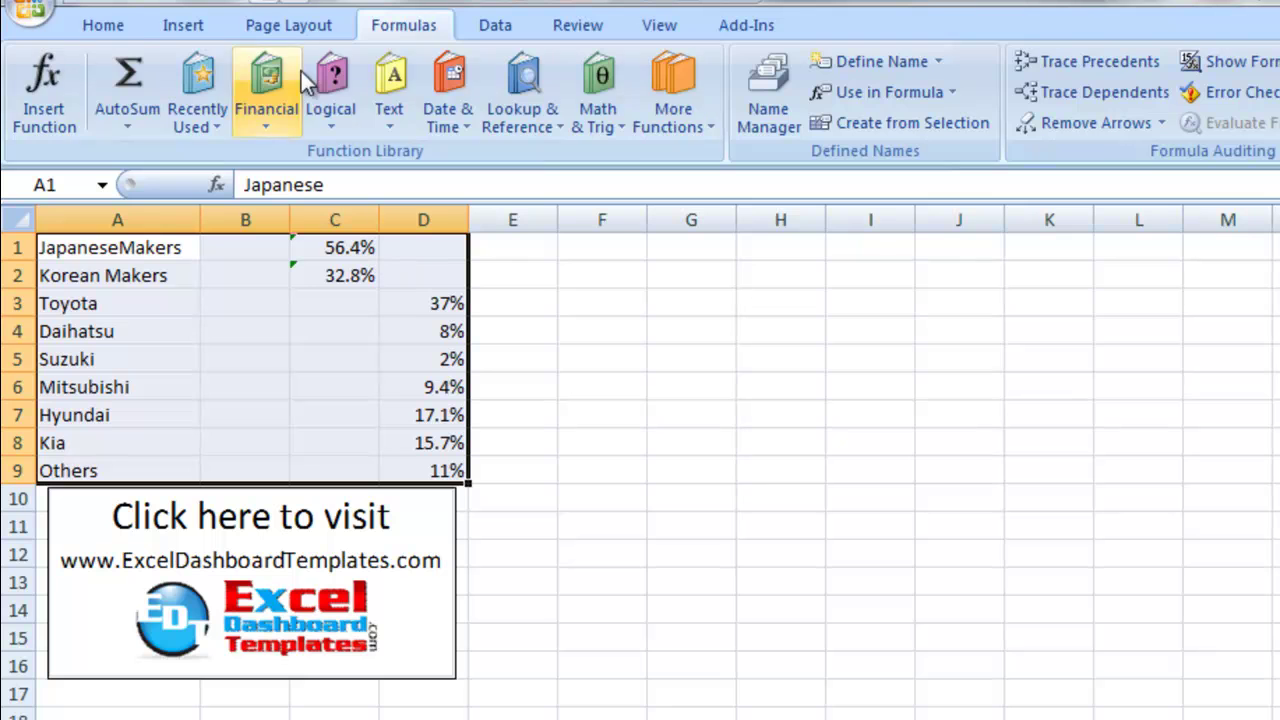
pyautogui.click(184, 28)
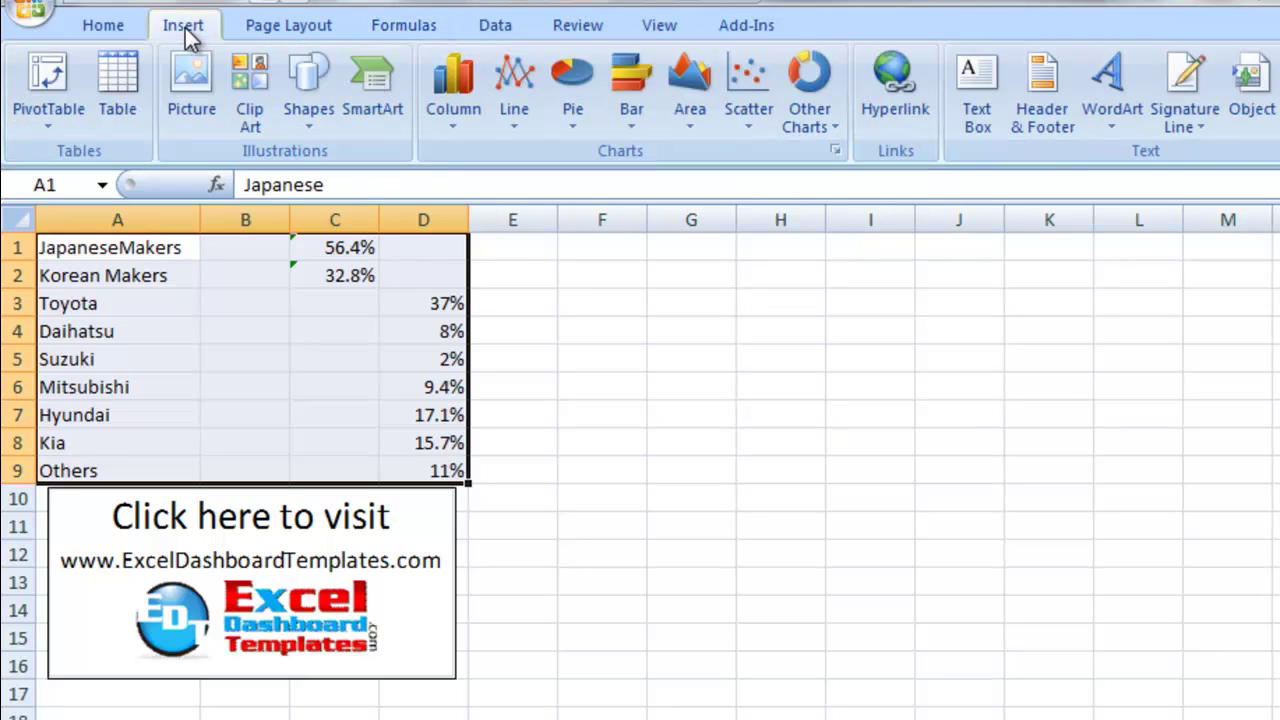
pyautogui.click(440, 123)
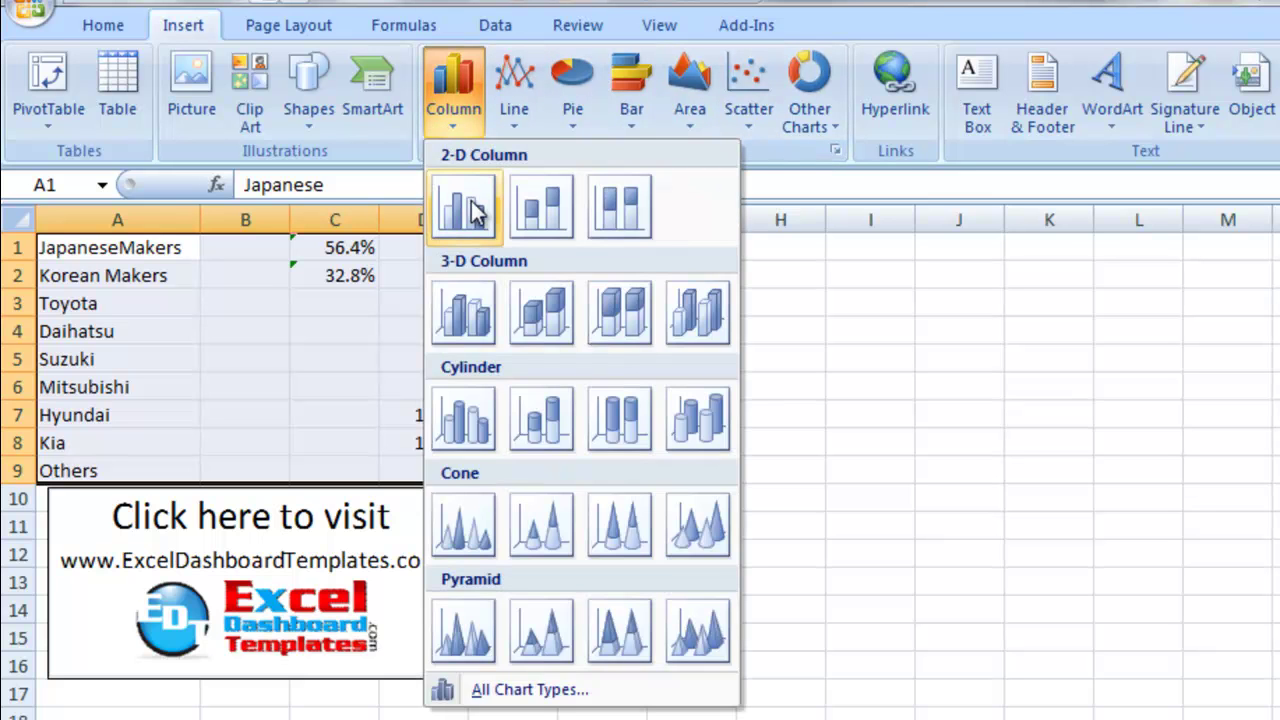
pyautogui.click(522, 212)
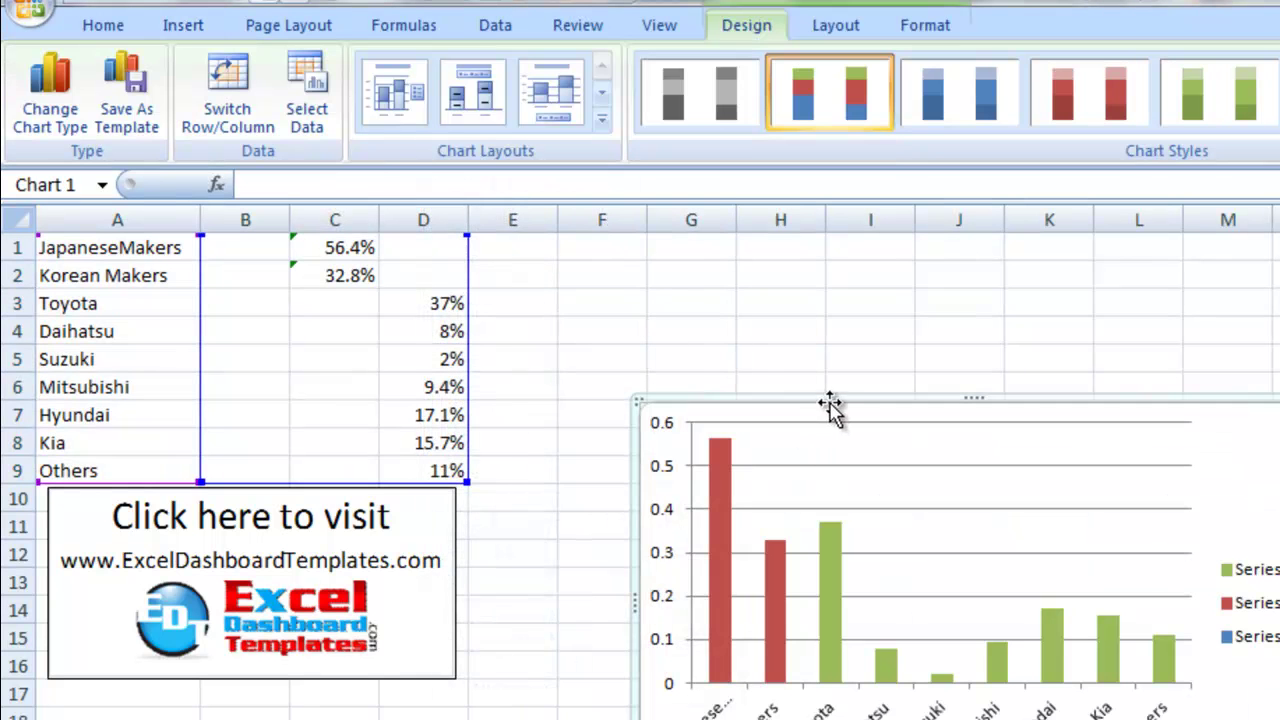
# - Fit the chart beside the data, spanning about E1 to K16, and switch its rows and columns
pyautogui.moveTo(829, 406); pyautogui.dragTo(664, 245)
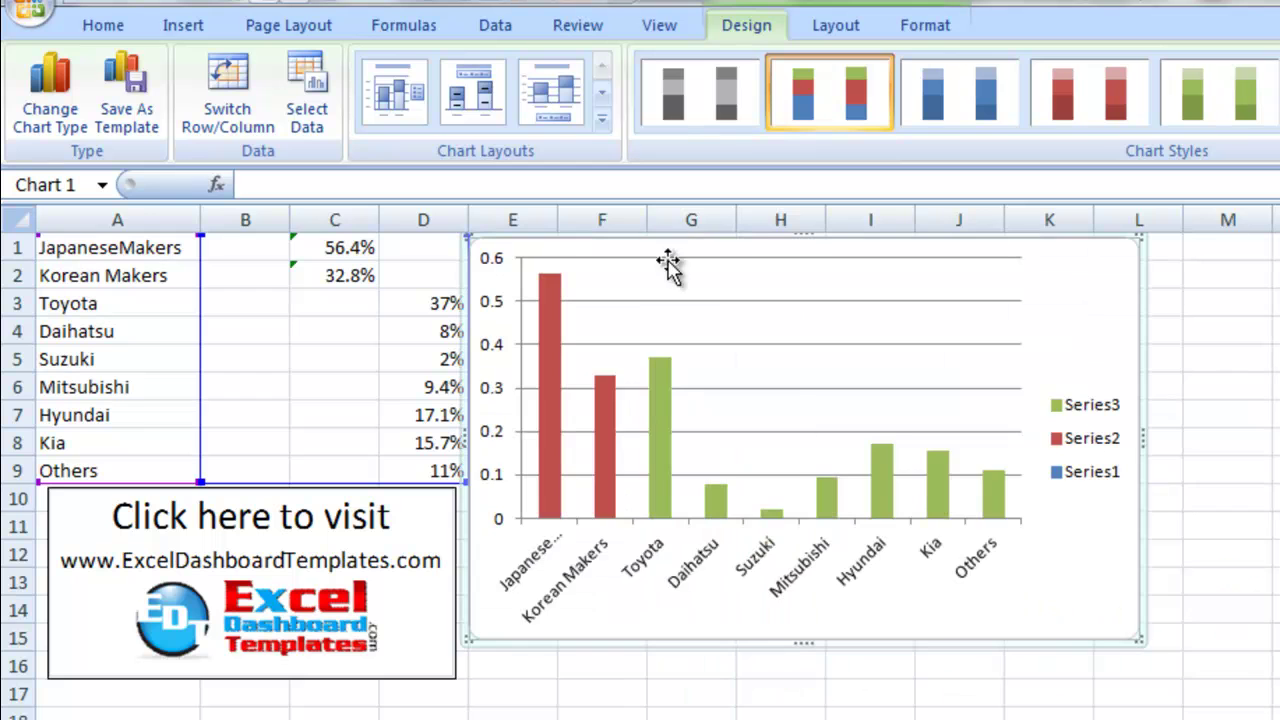
pyautogui.moveTo(1138, 636); pyautogui.dragTo(1062, 680)
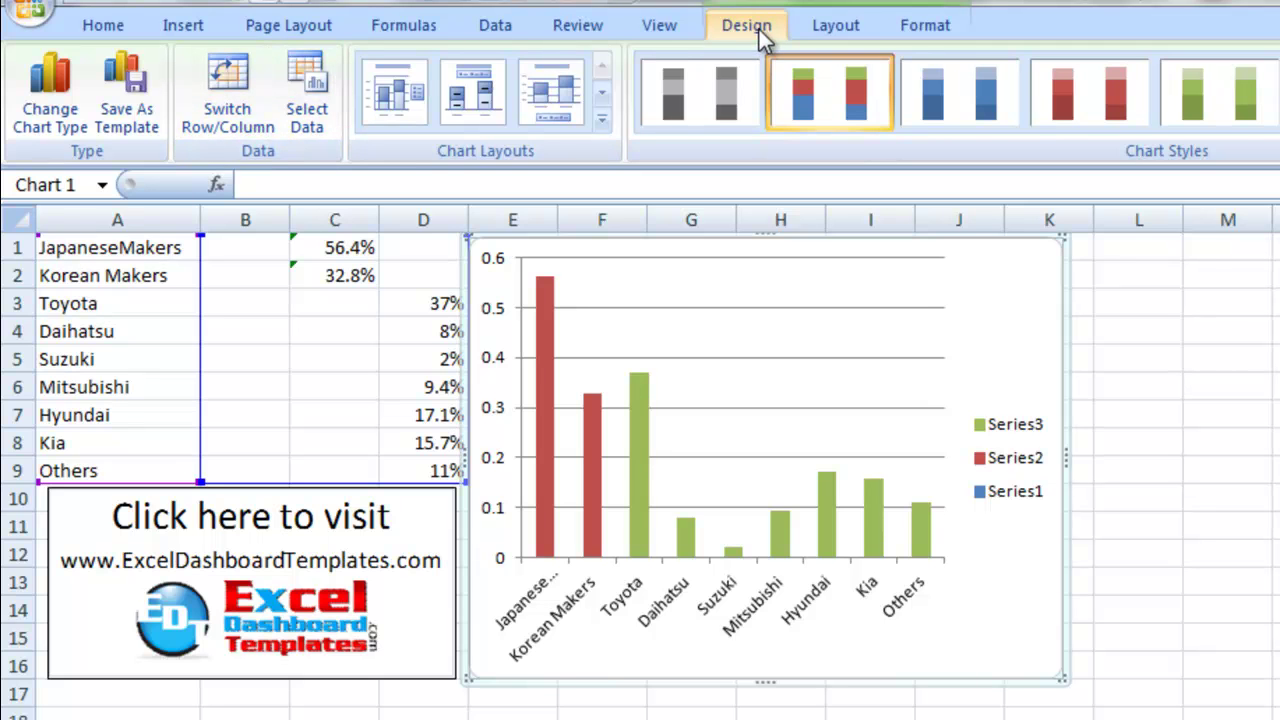
pyautogui.click(231, 118)
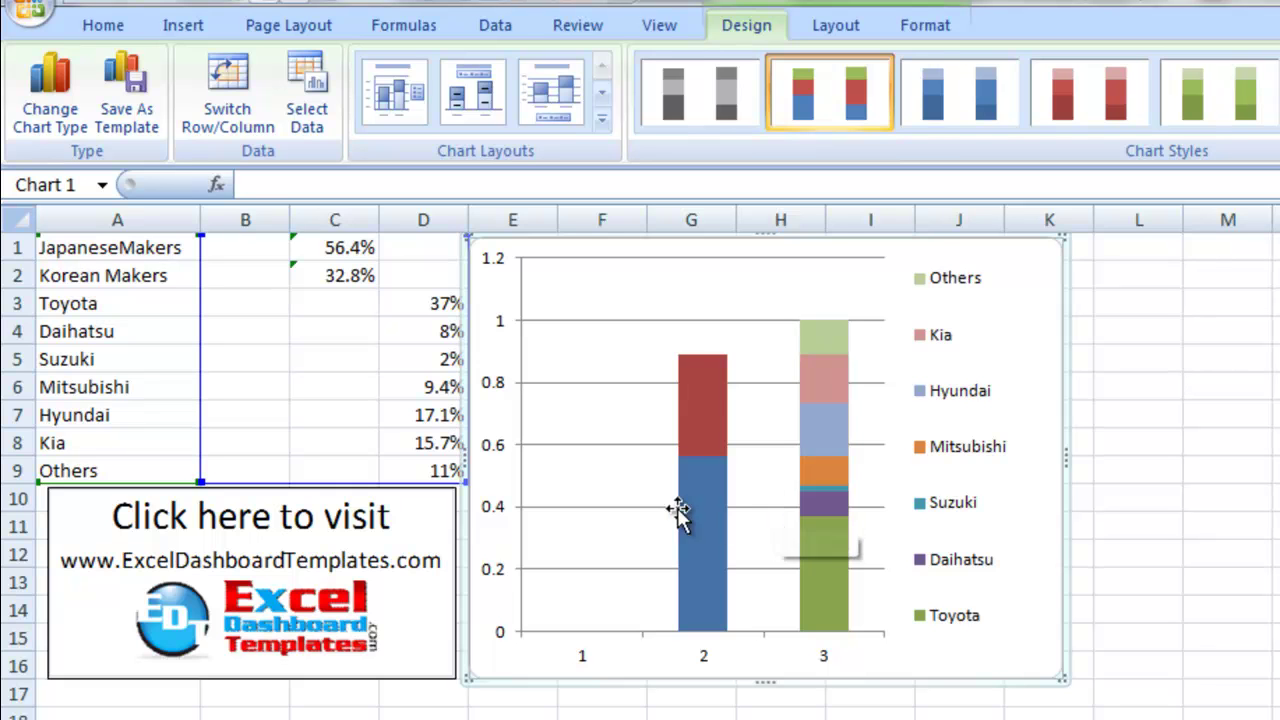
# - Delete the vertical axis, horizontal axis, legend and gridlines from the chart
pyautogui.click(505, 397)
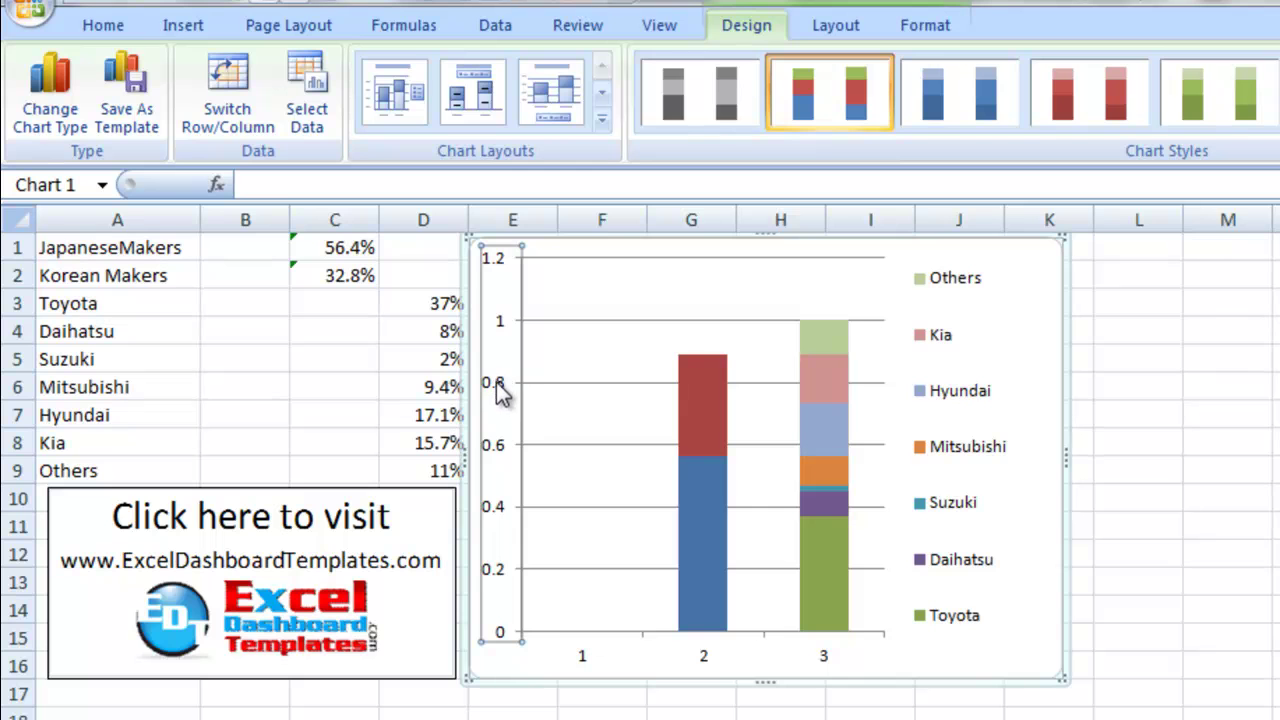
pyautogui.press('Delete')
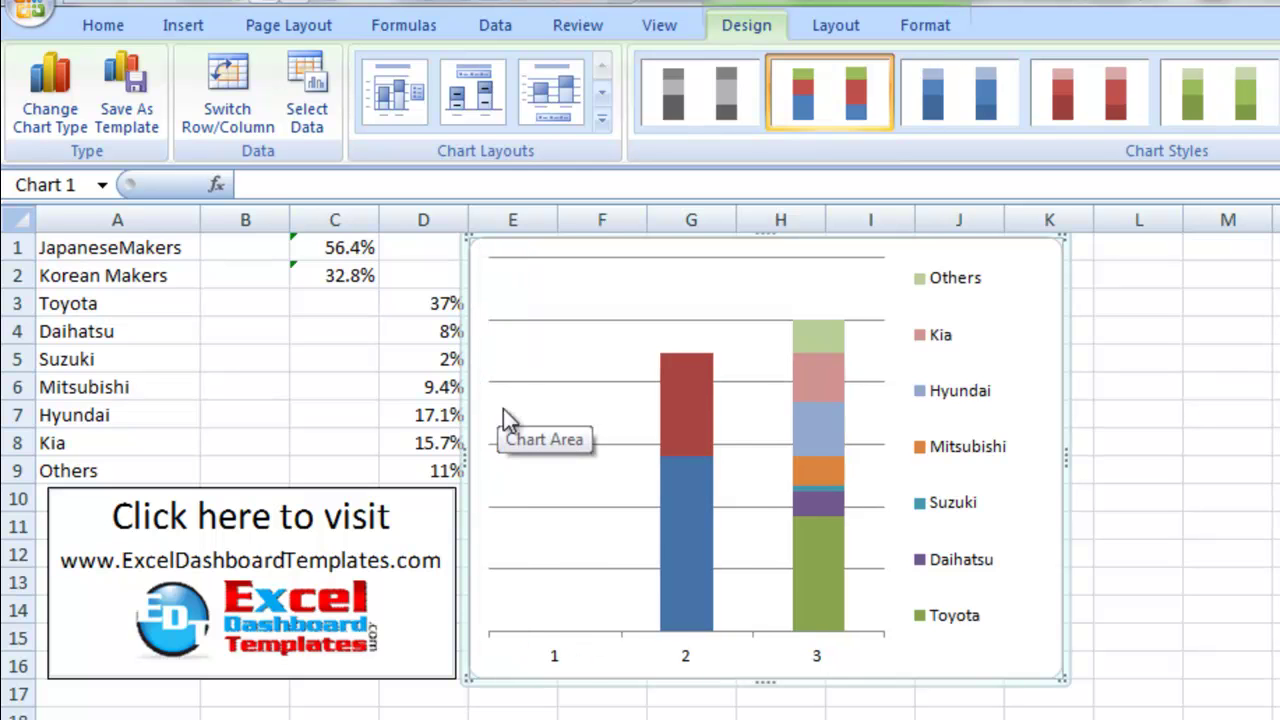
pyautogui.click(555, 668)
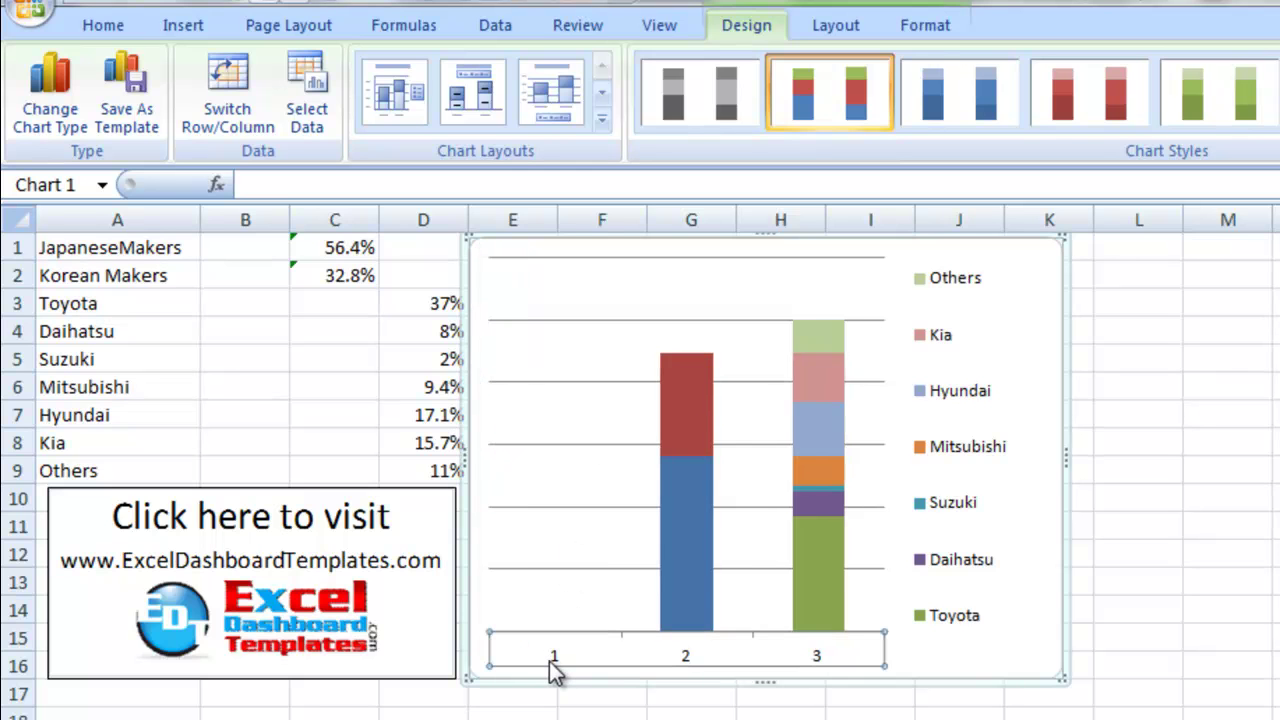
pyautogui.press('Delete')
pyautogui.click(937, 504)
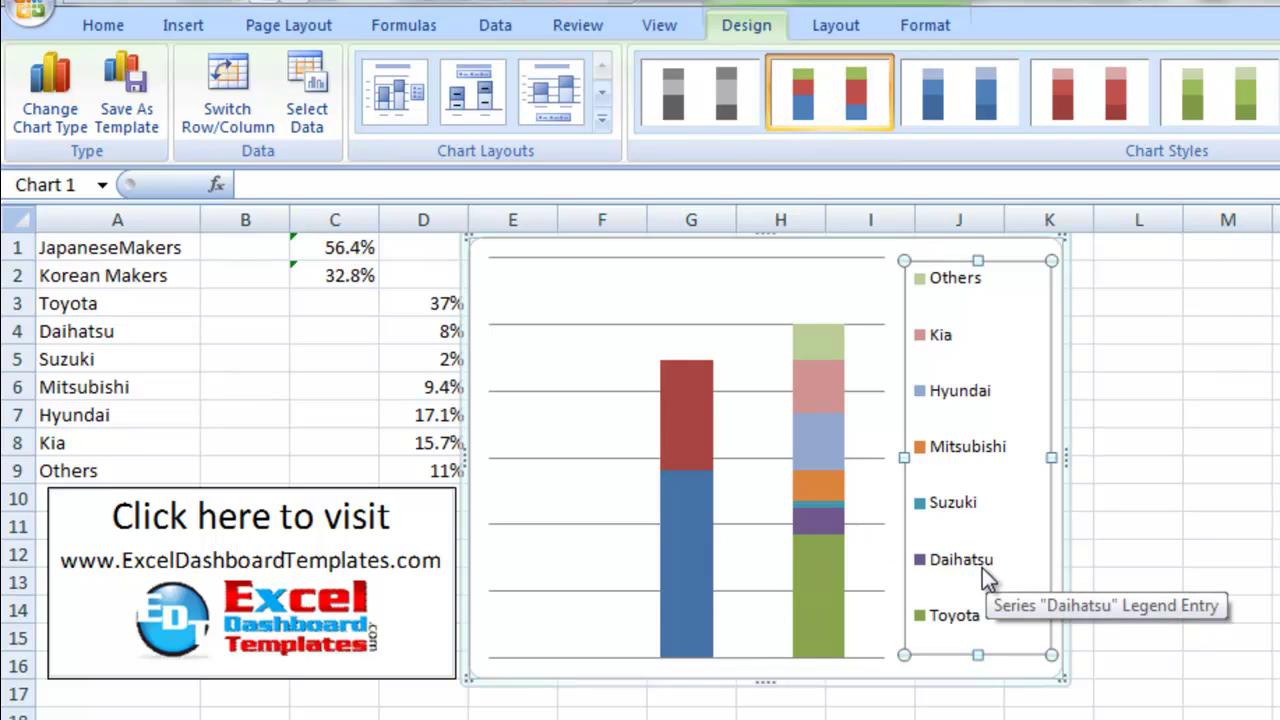
pyautogui.press('Delete')
pyautogui.click(636, 458)
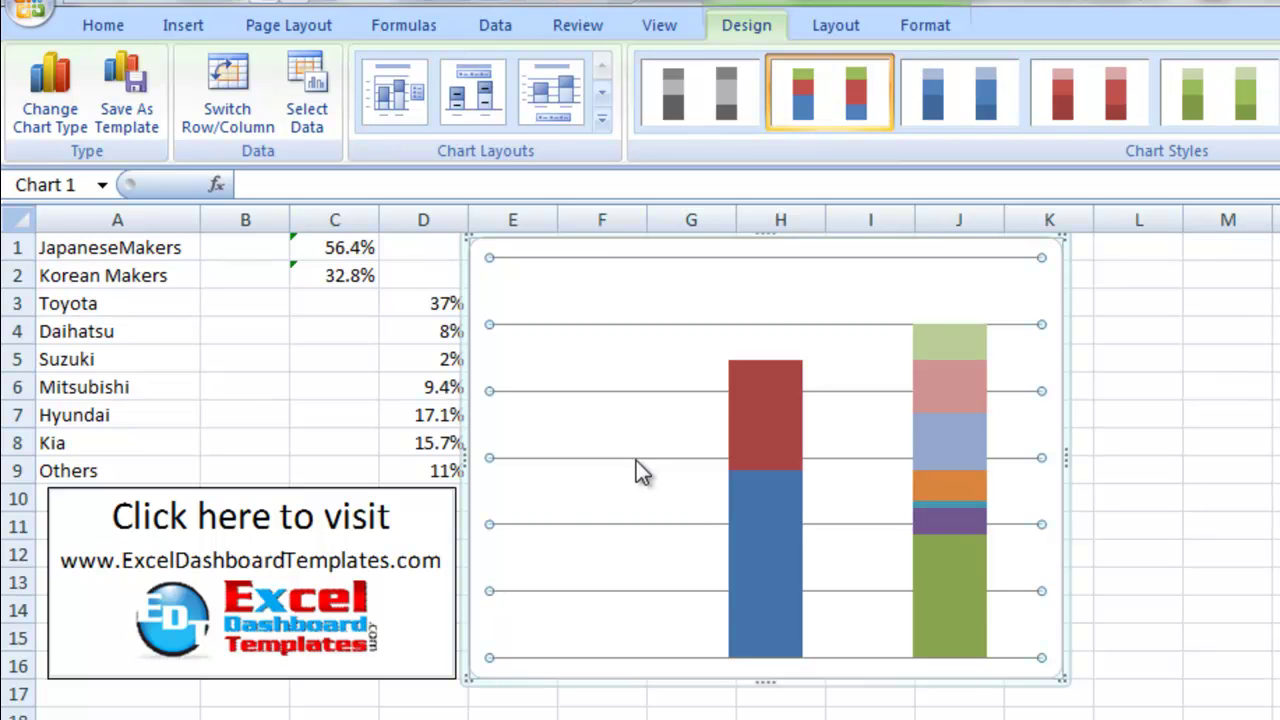
pyautogui.press('Delete')
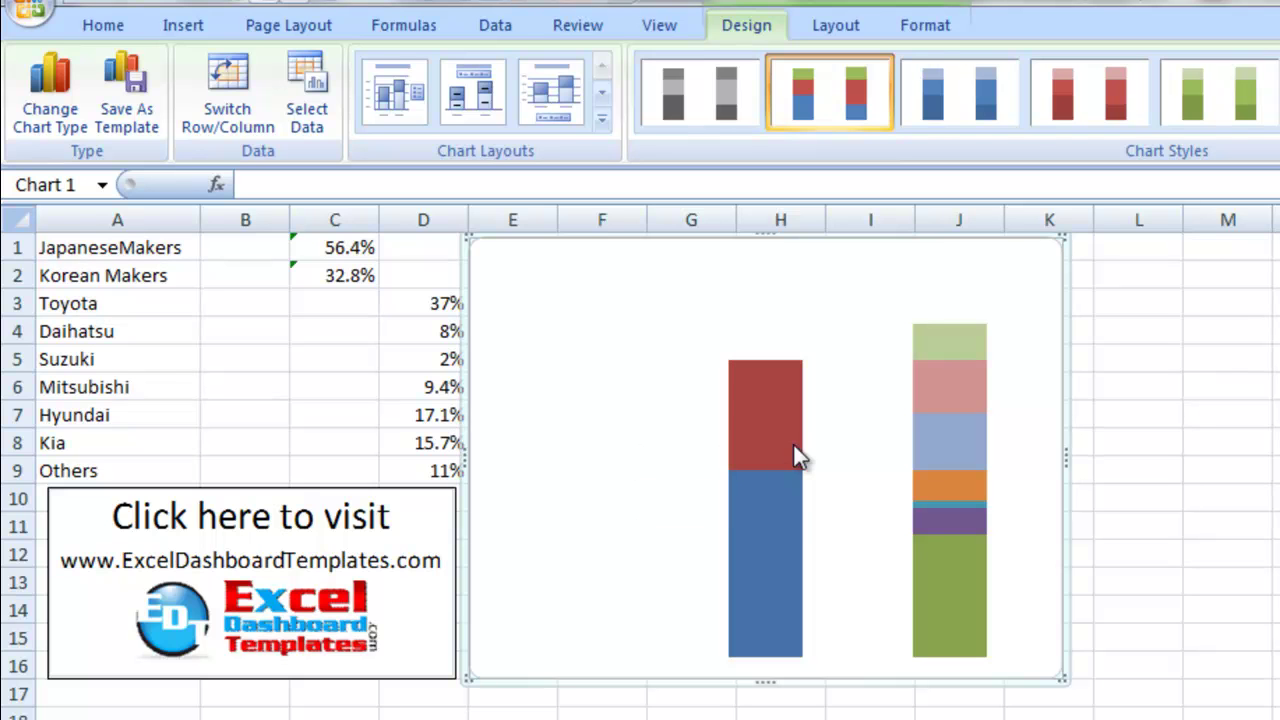
# - Inspect the Korean Makers and Japanese Makers series in the chart's maker-group column
pyautogui.moveTo(795, 445)
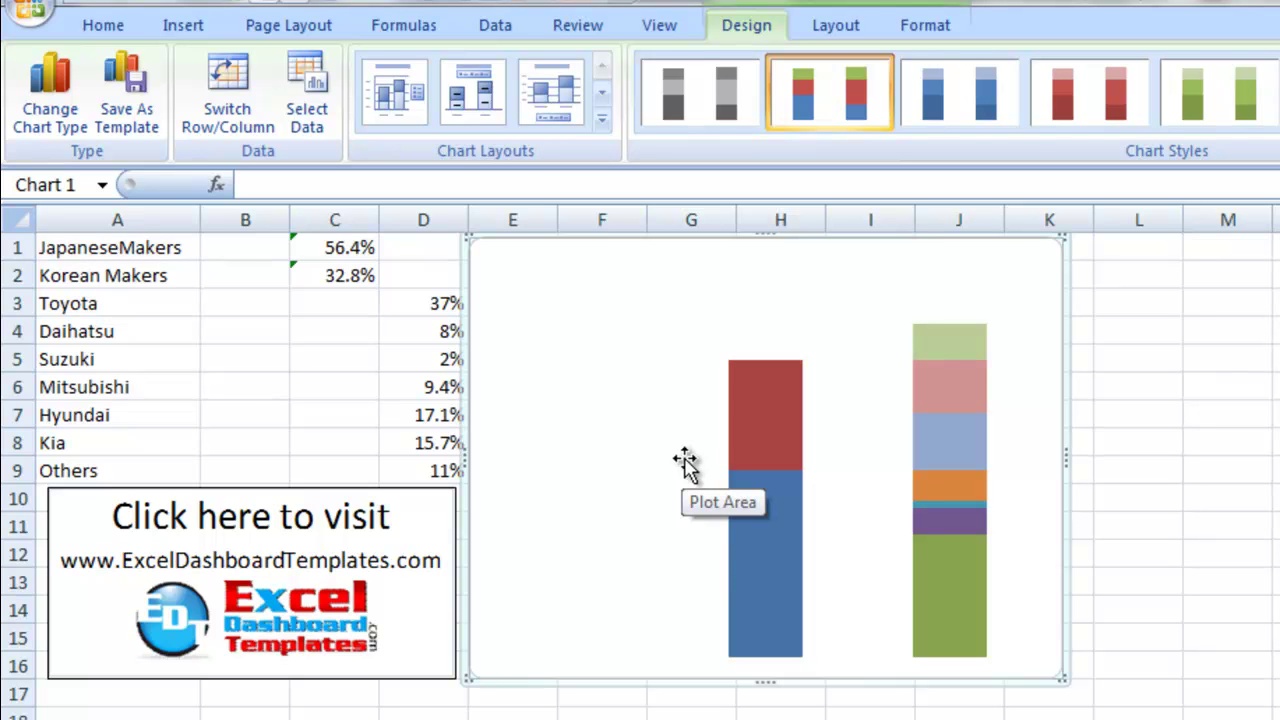
pyautogui.click(766, 408)
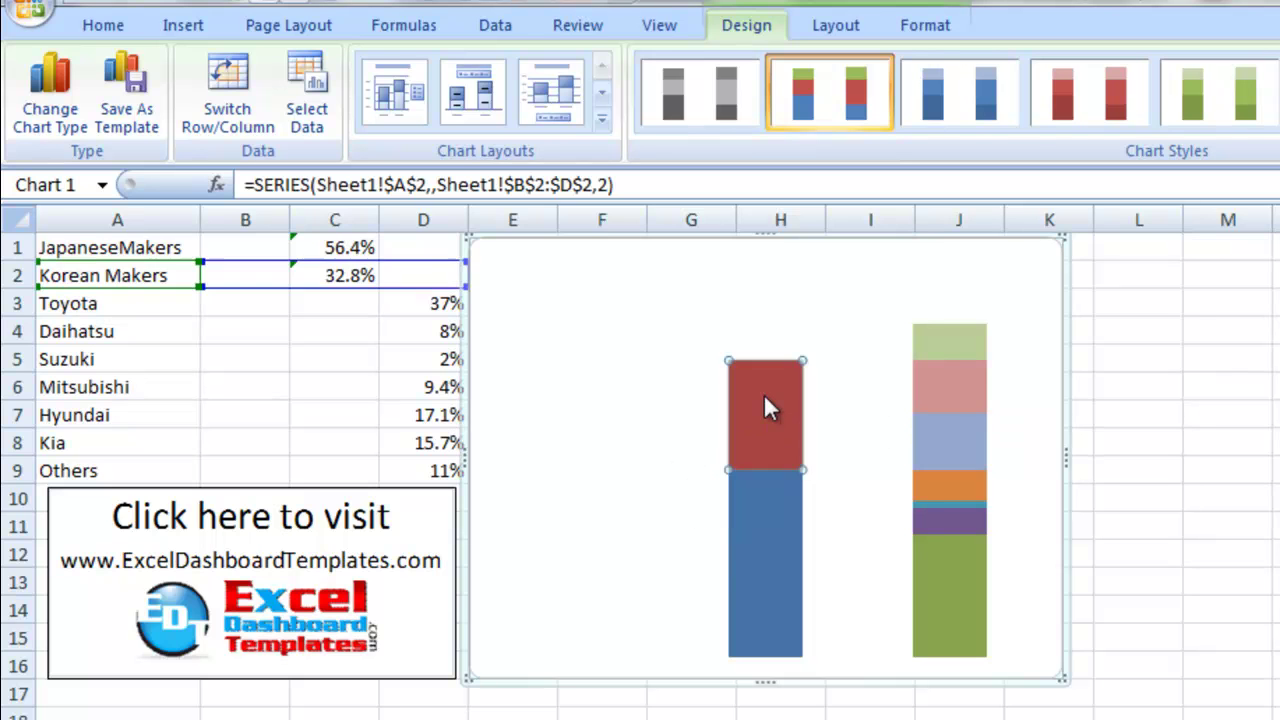
pyautogui.click(763, 519)
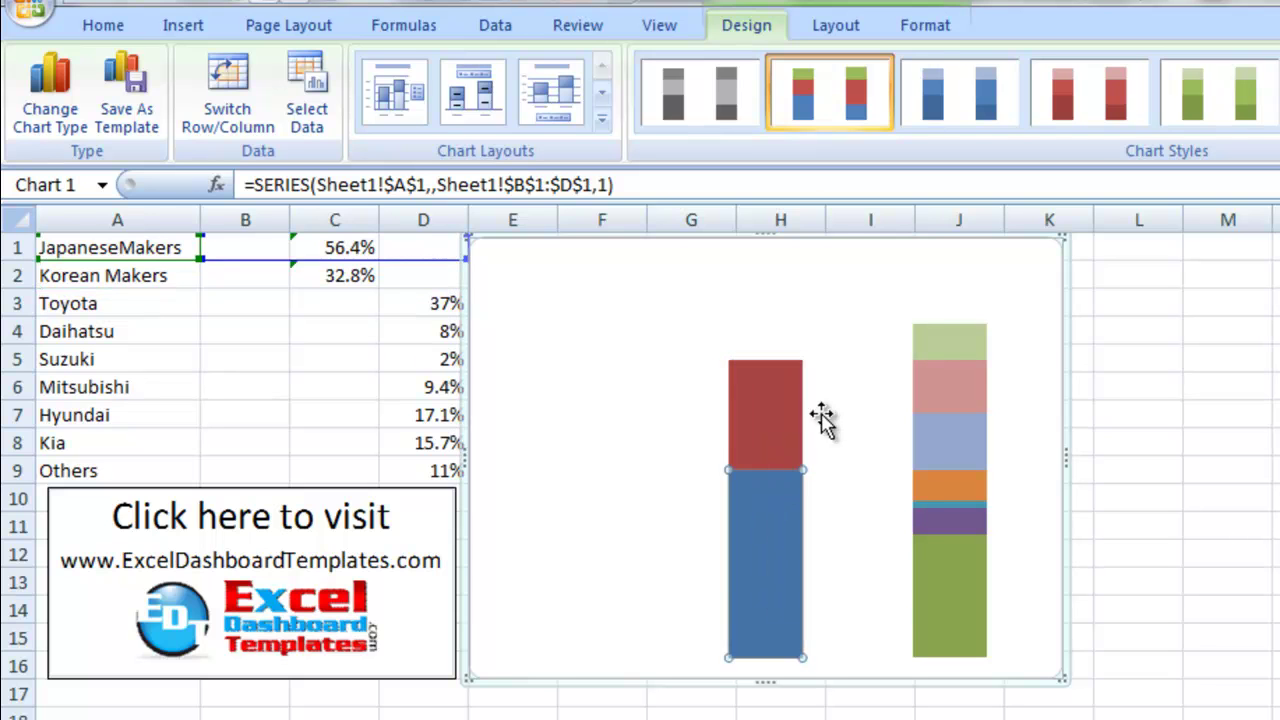
# - Draw a left brace shape in column B of the worksheet, spanning about rows 1 to 6
pyautogui.click(450, 336)
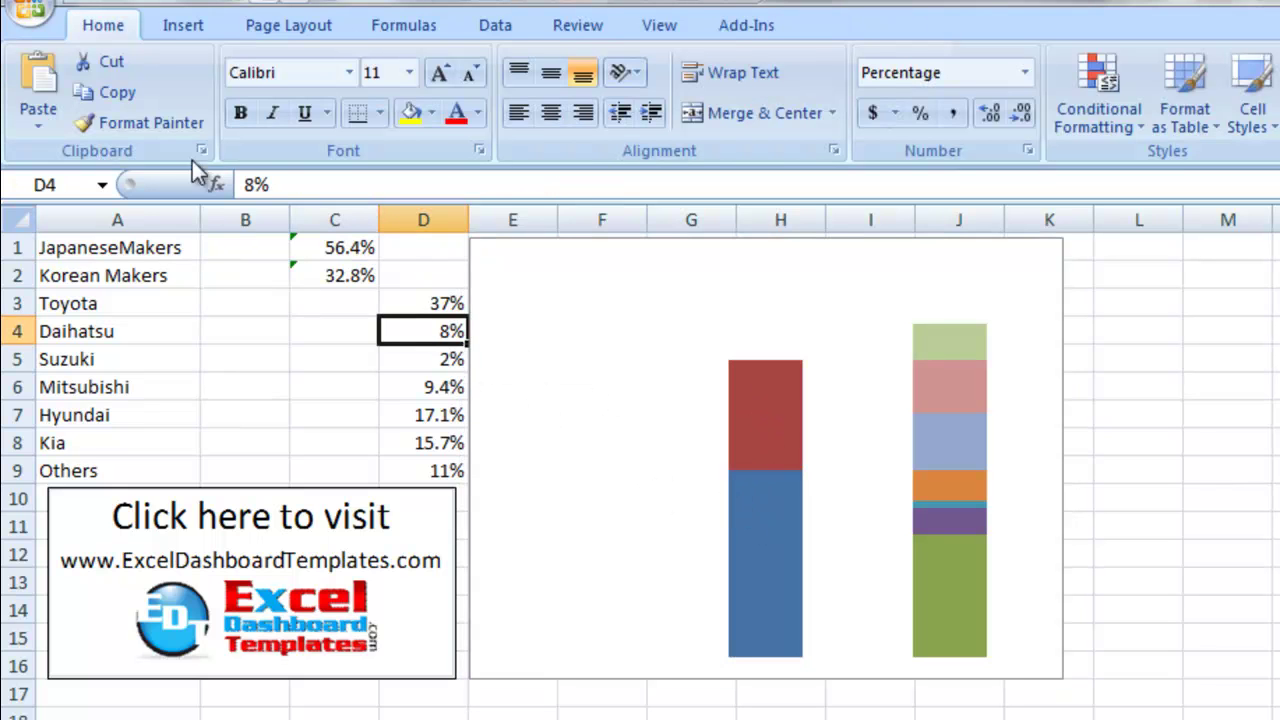
pyautogui.click(184, 27)
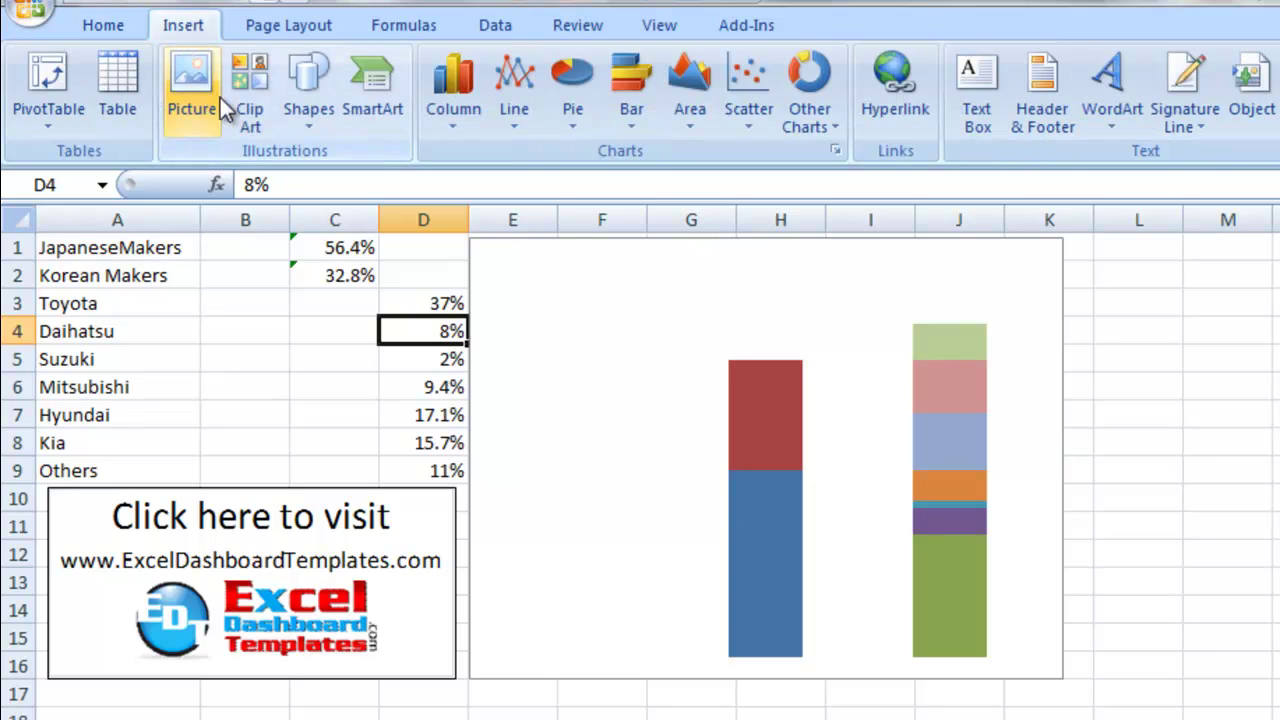
pyautogui.click(315, 116)
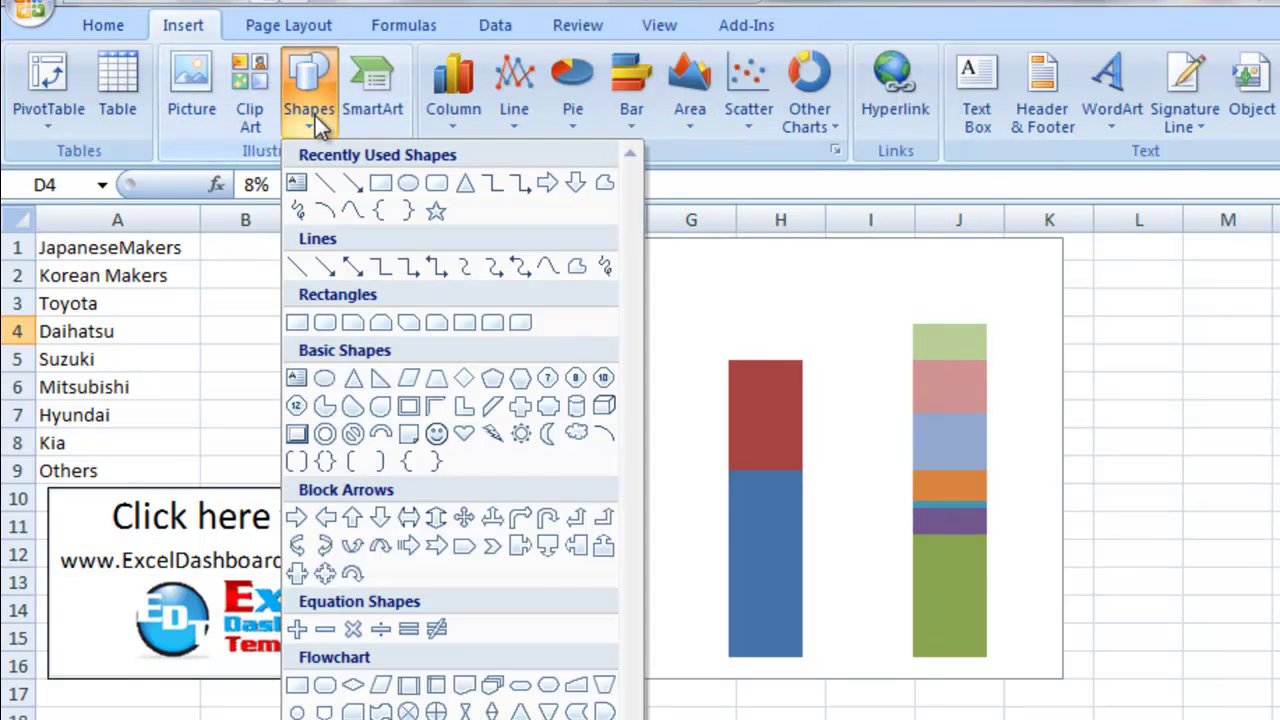
pyautogui.click(403, 470)
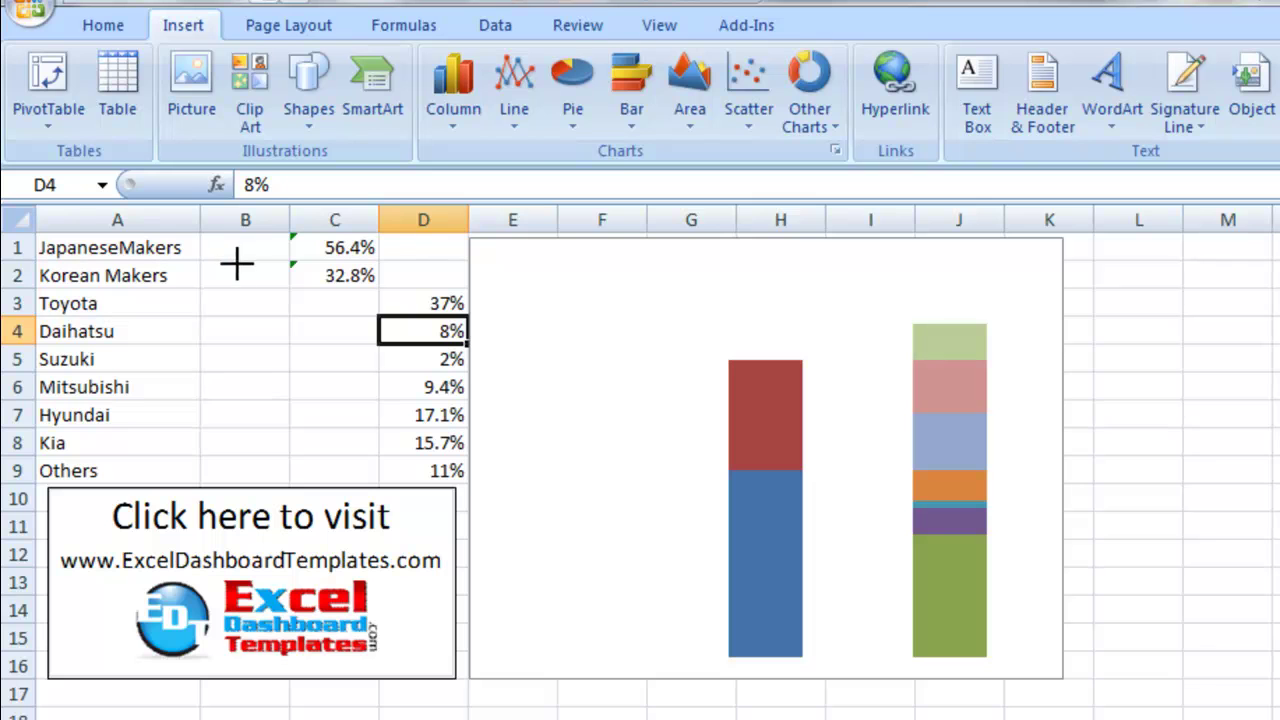
pyautogui.moveTo(238, 257); pyautogui.dragTo(259, 379)
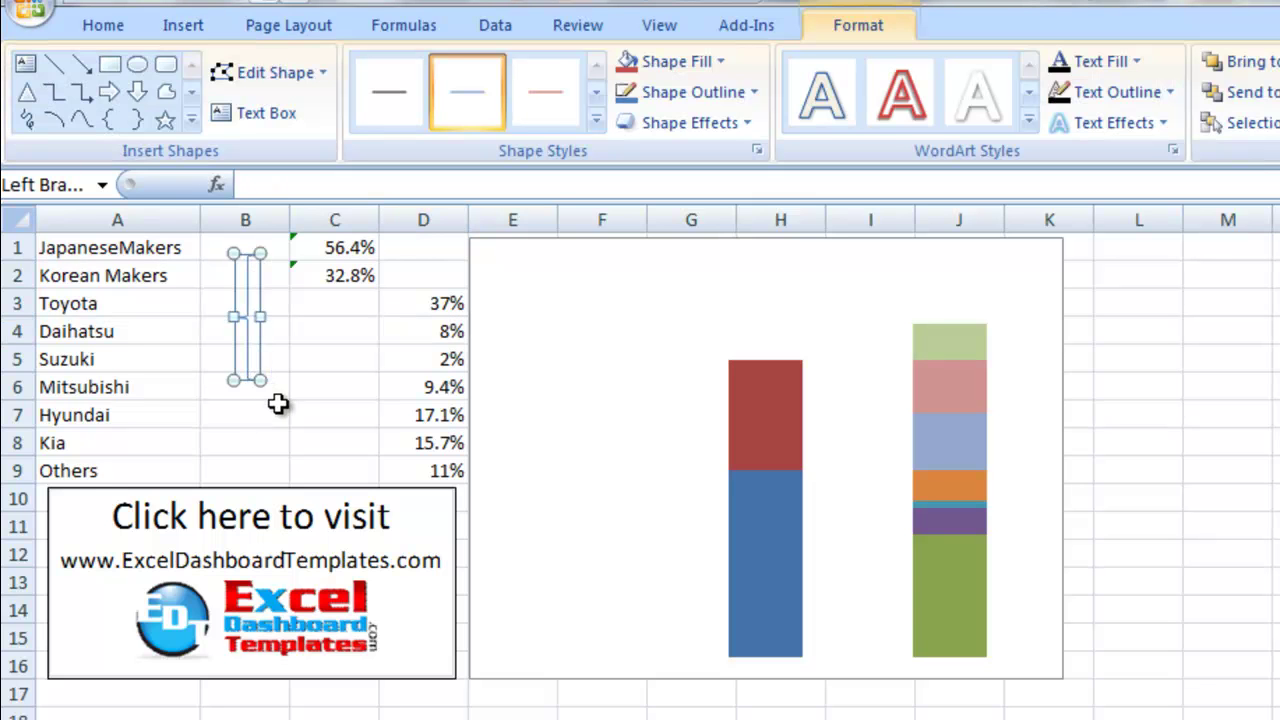
pyautogui.click(277, 403)
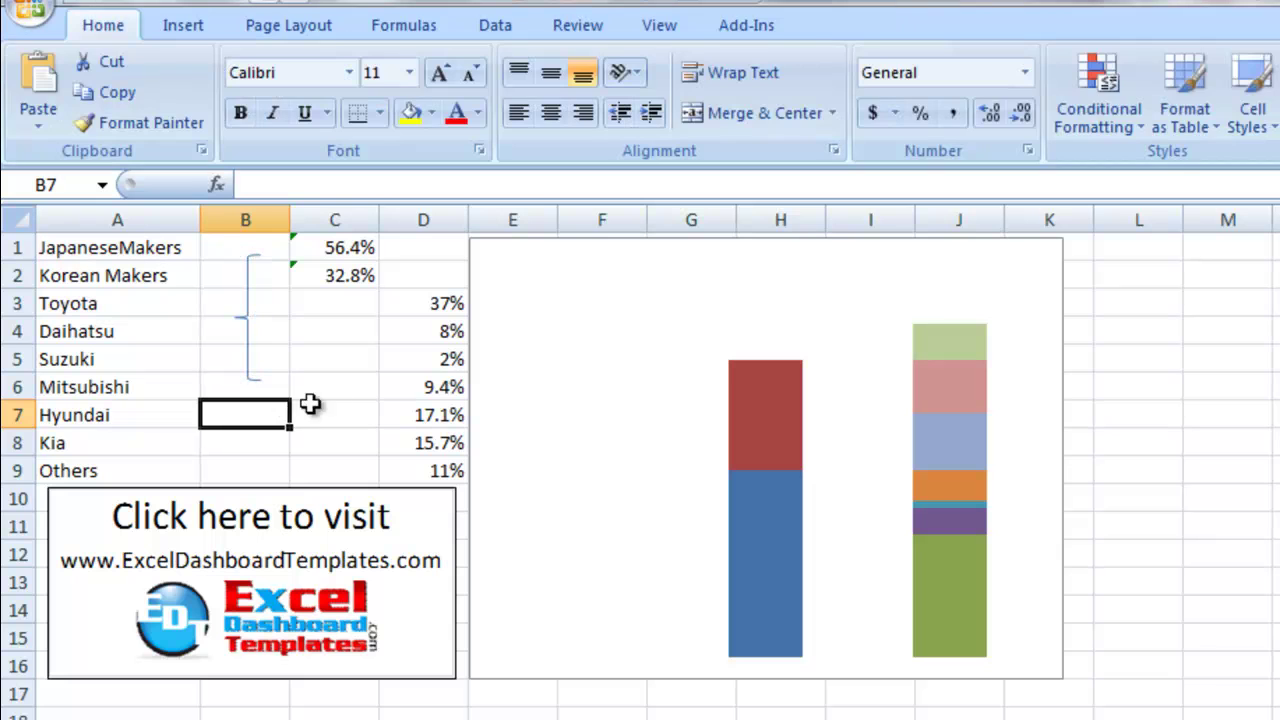
# - Copy the left brace shape and paste it onto the Japanese Makers series so it fills that column segment
pyautogui.click(248, 318)
pyautogui.click(248, 318)
pyautogui.click(292, 362)
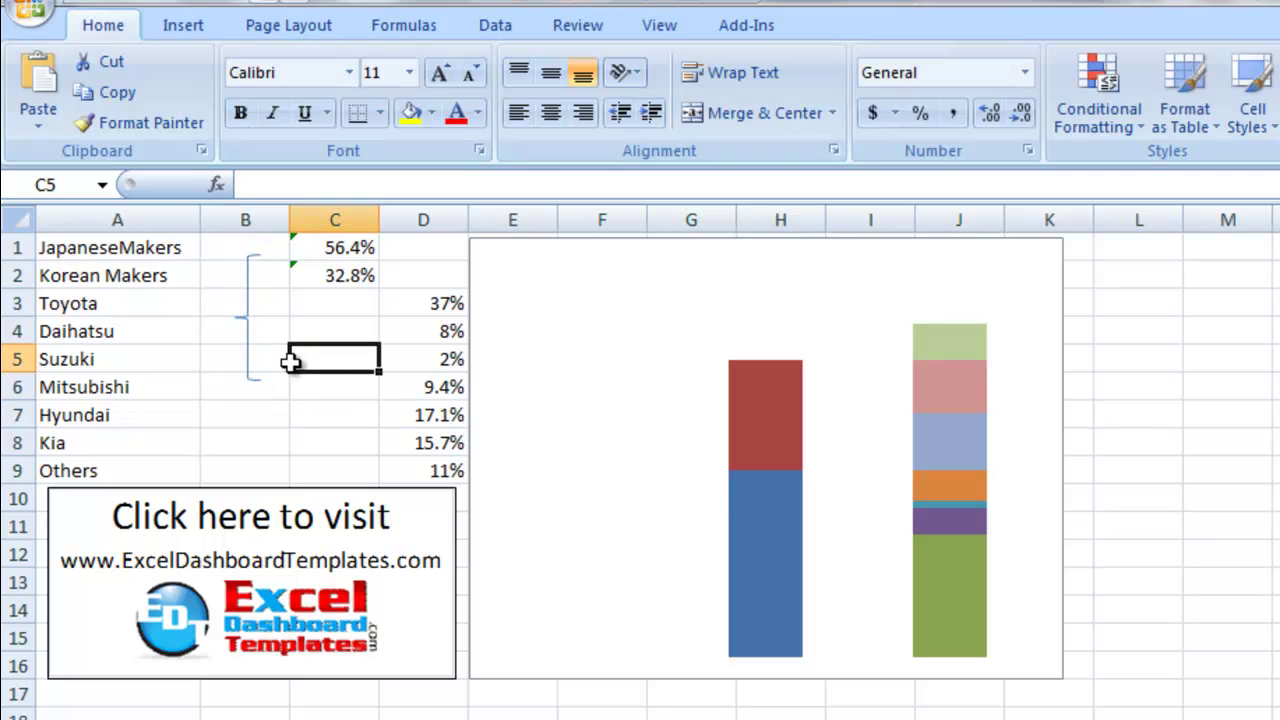
pyautogui.click(244, 320)
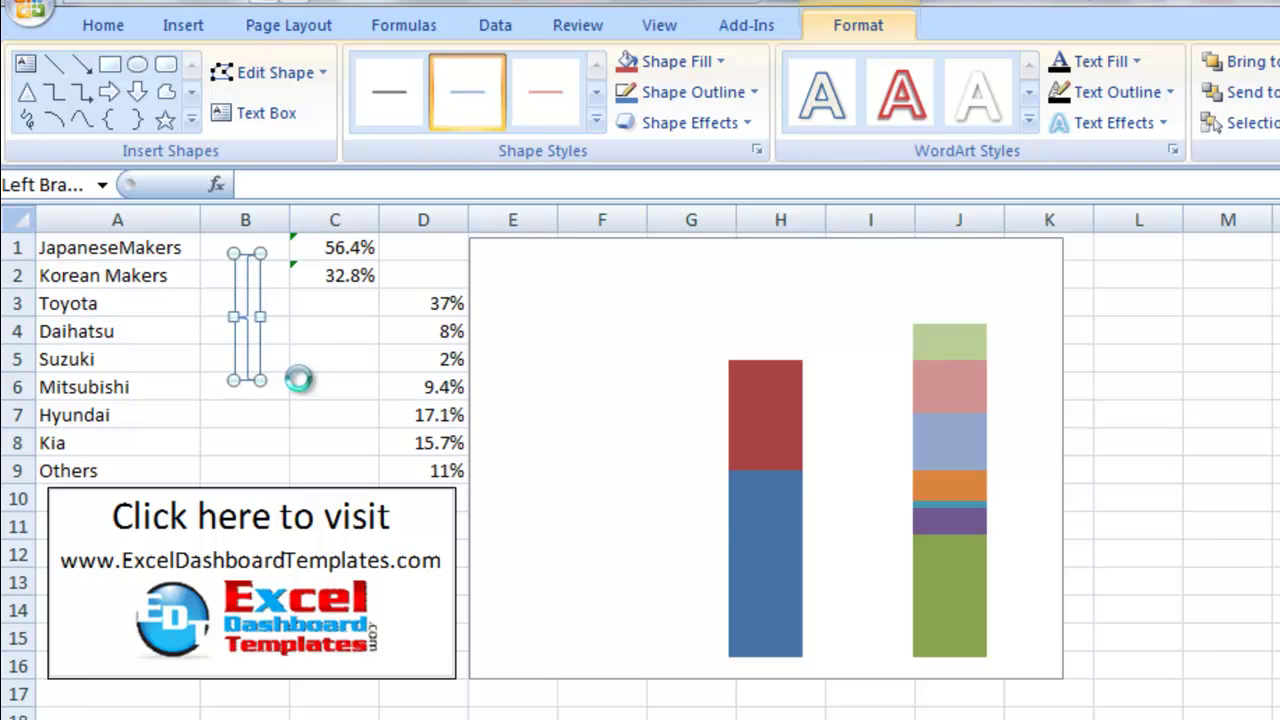
pyautogui.click(741, 500)
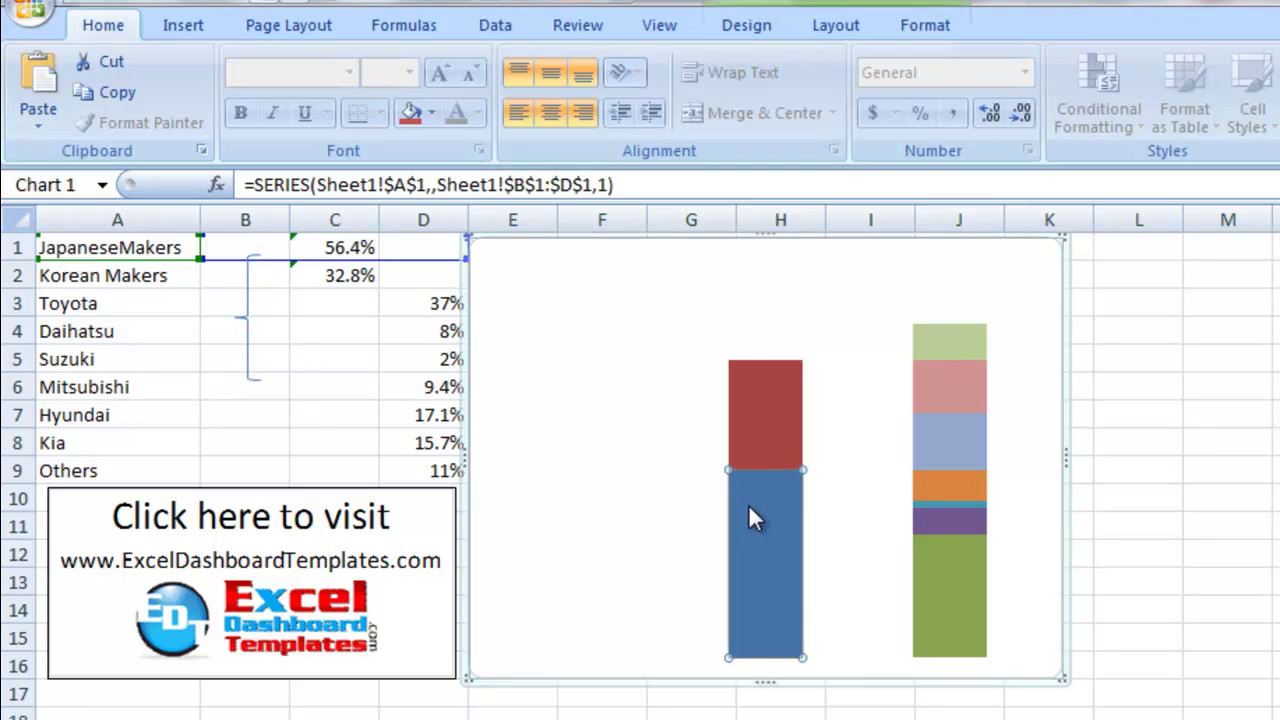
pyautogui.click(809, 520)
pyautogui.click(784, 513)
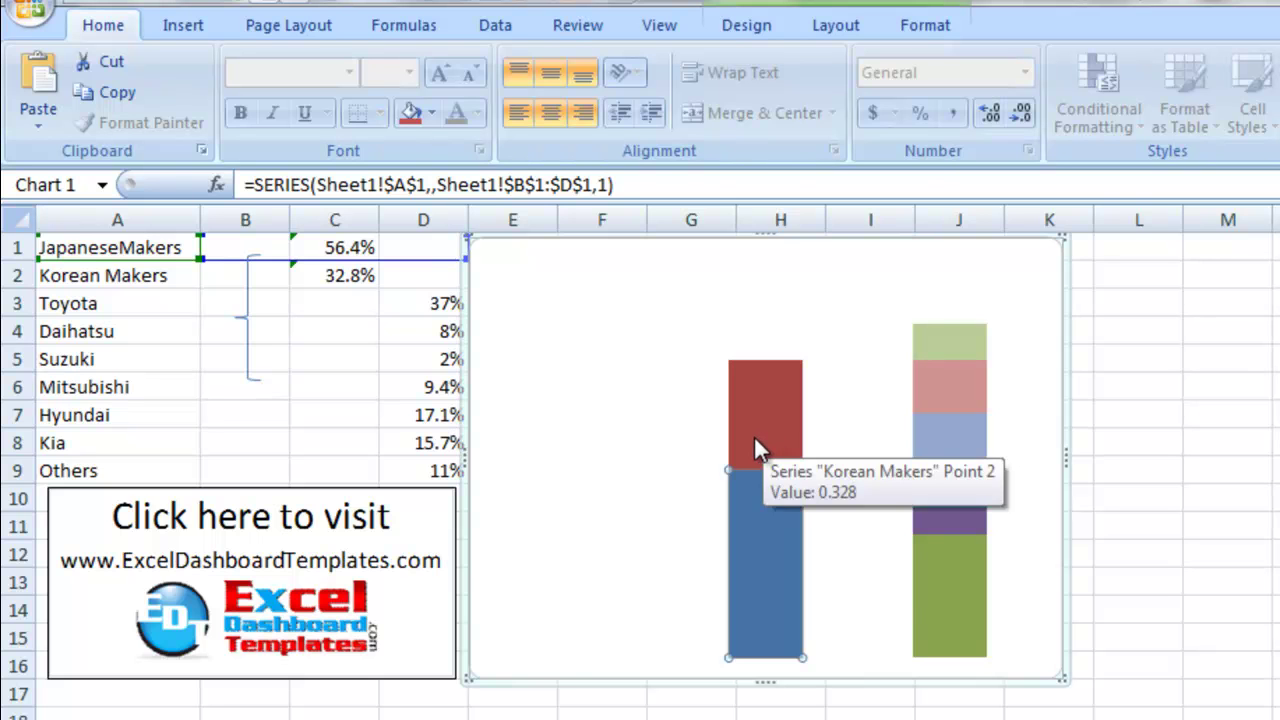
pyautogui.hotkey('ctrl', 'v')
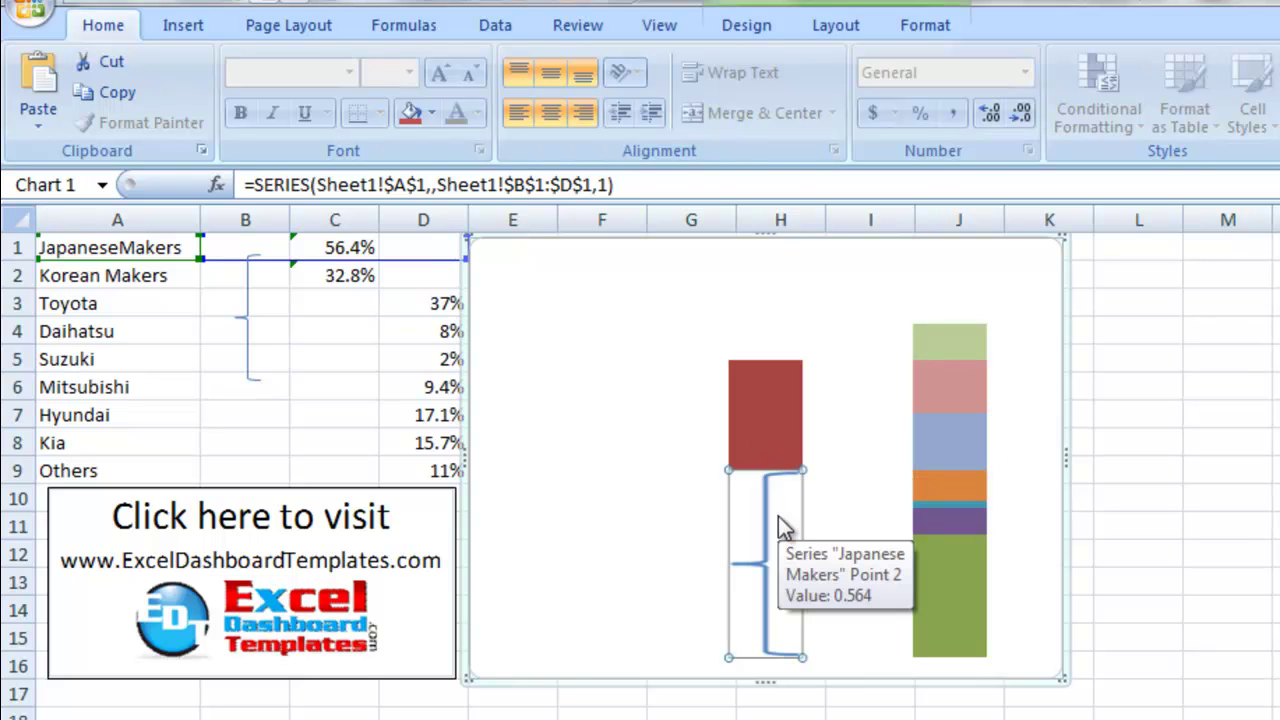
# - Copy the left brace again and paste it onto the Korean Makers series as its fill
pyautogui.click(770, 427)
pyautogui.click(282, 350)
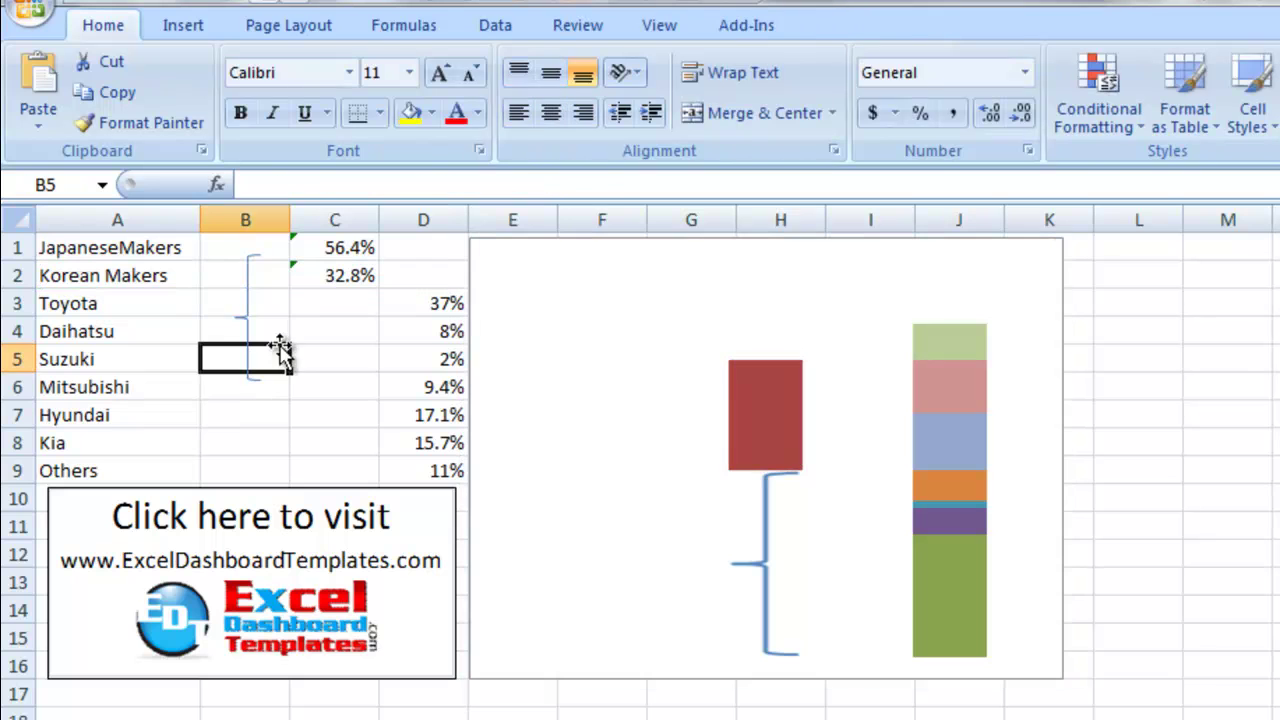
pyautogui.click(251, 321)
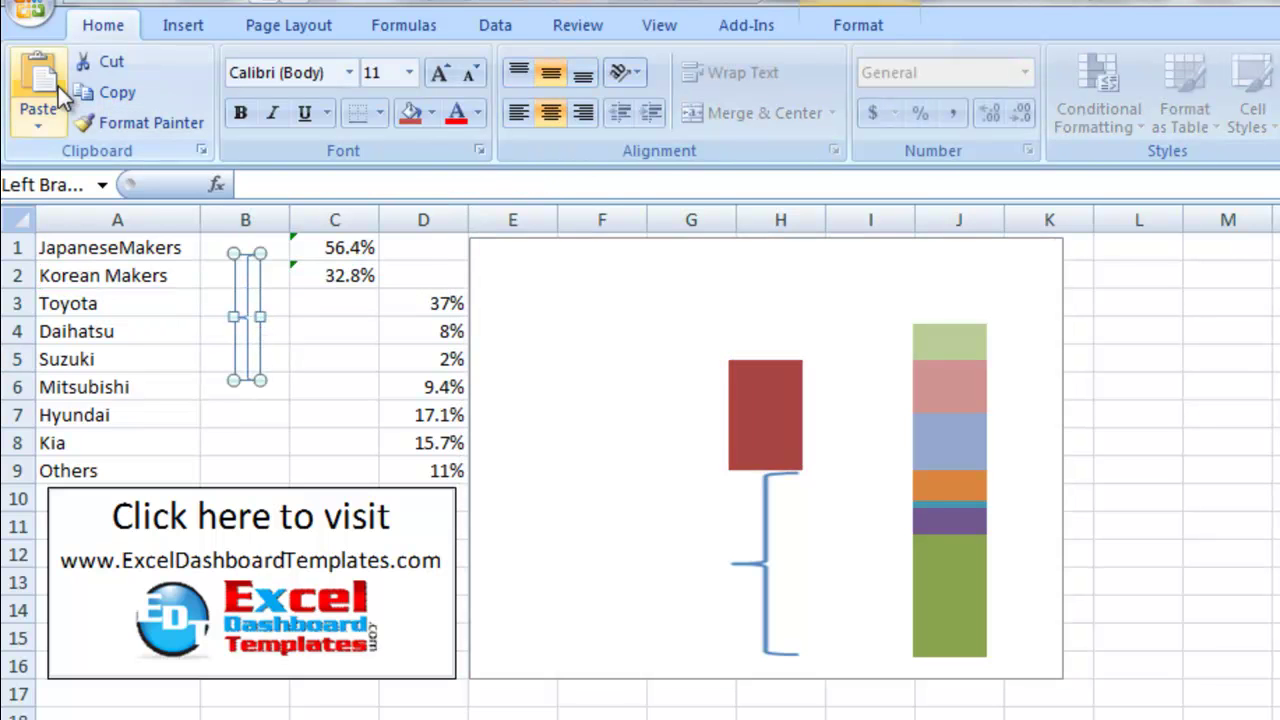
pyautogui.click(105, 100)
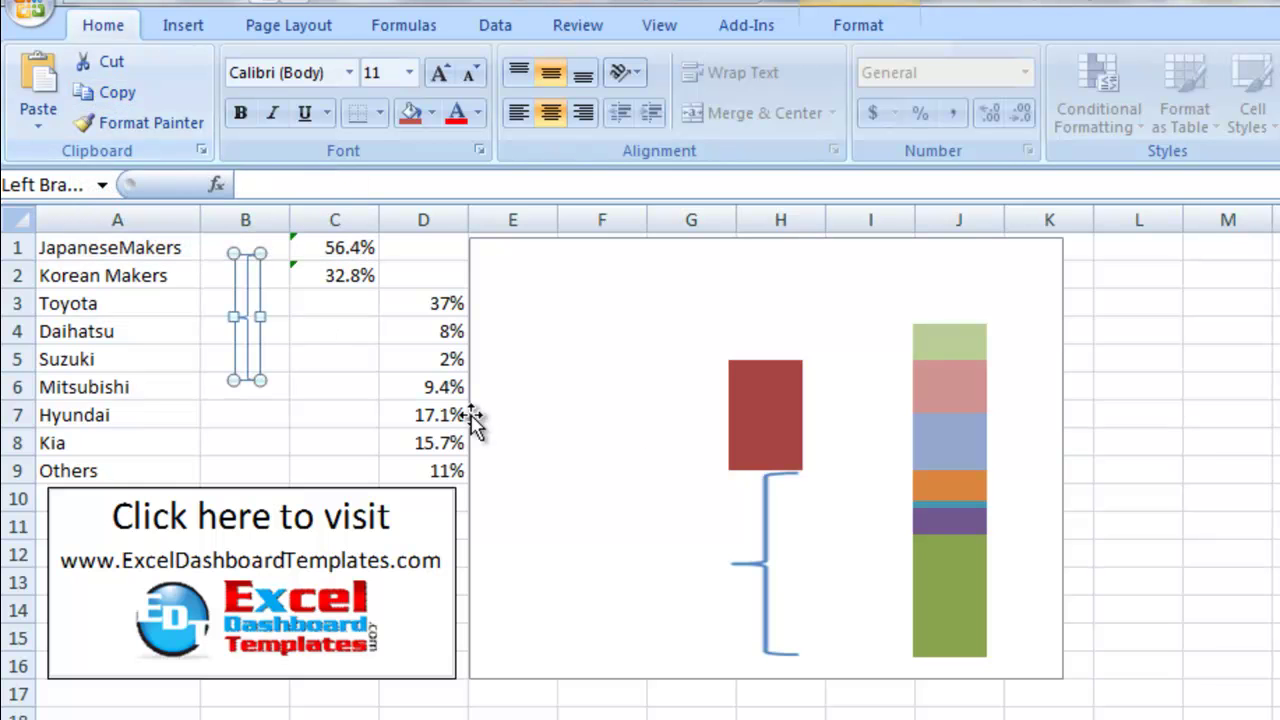
pyautogui.click(747, 424)
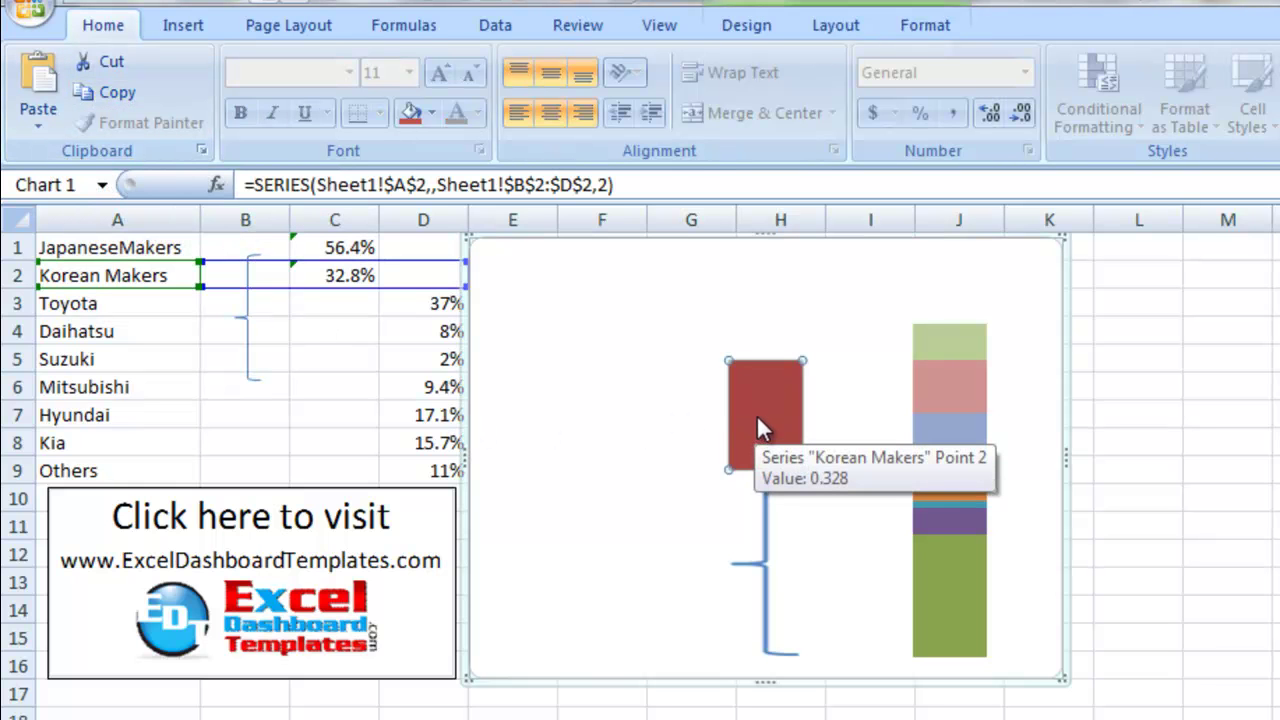
pyautogui.rightClick(752, 420)
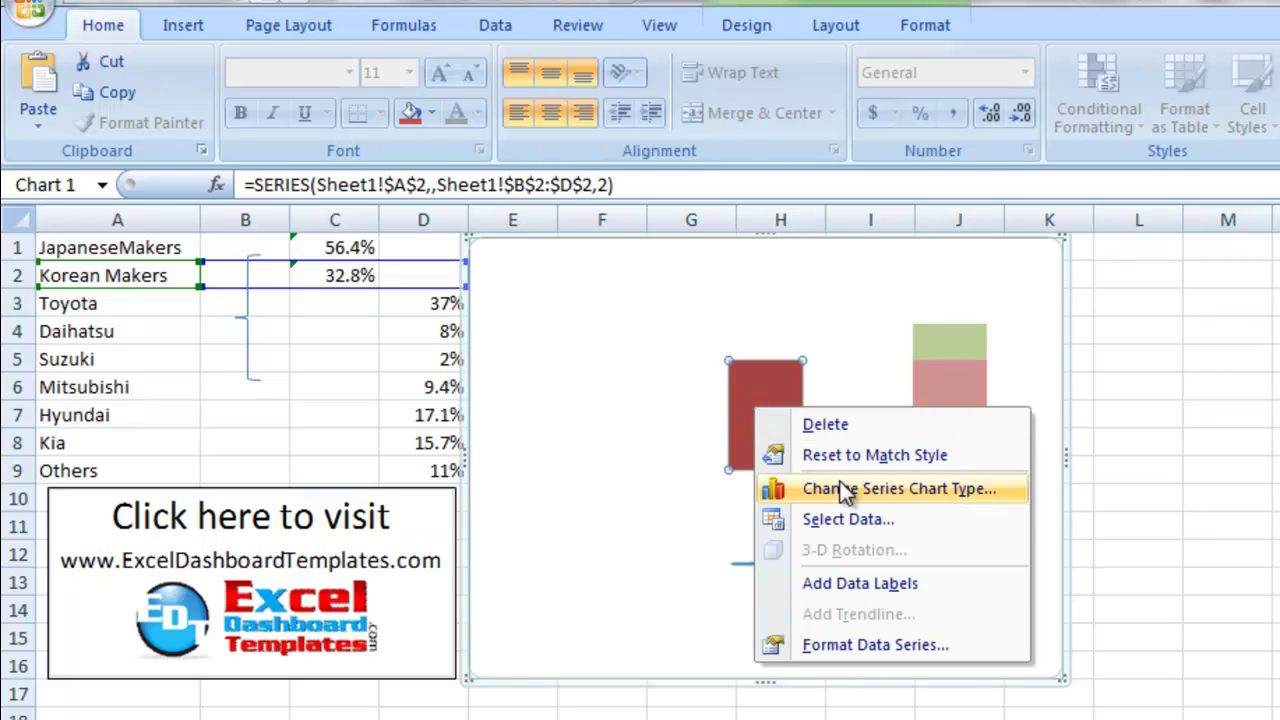
pyautogui.click(776, 374)
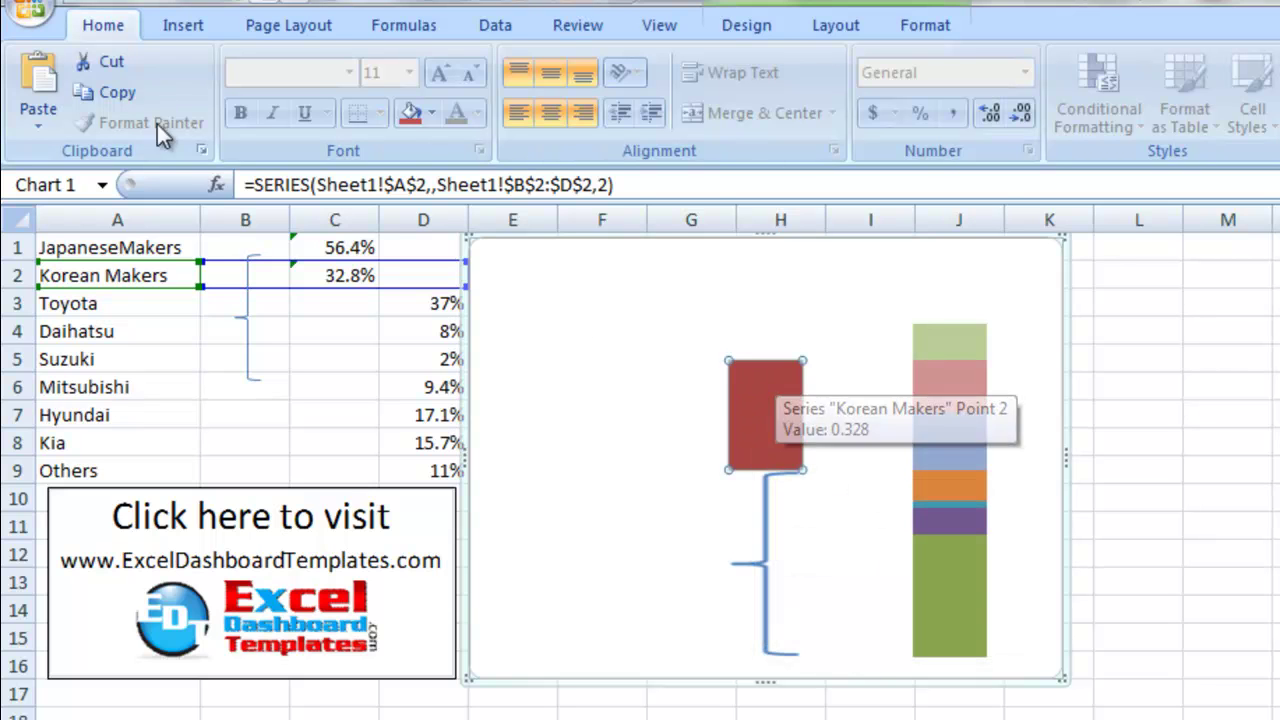
pyautogui.click(37, 122)
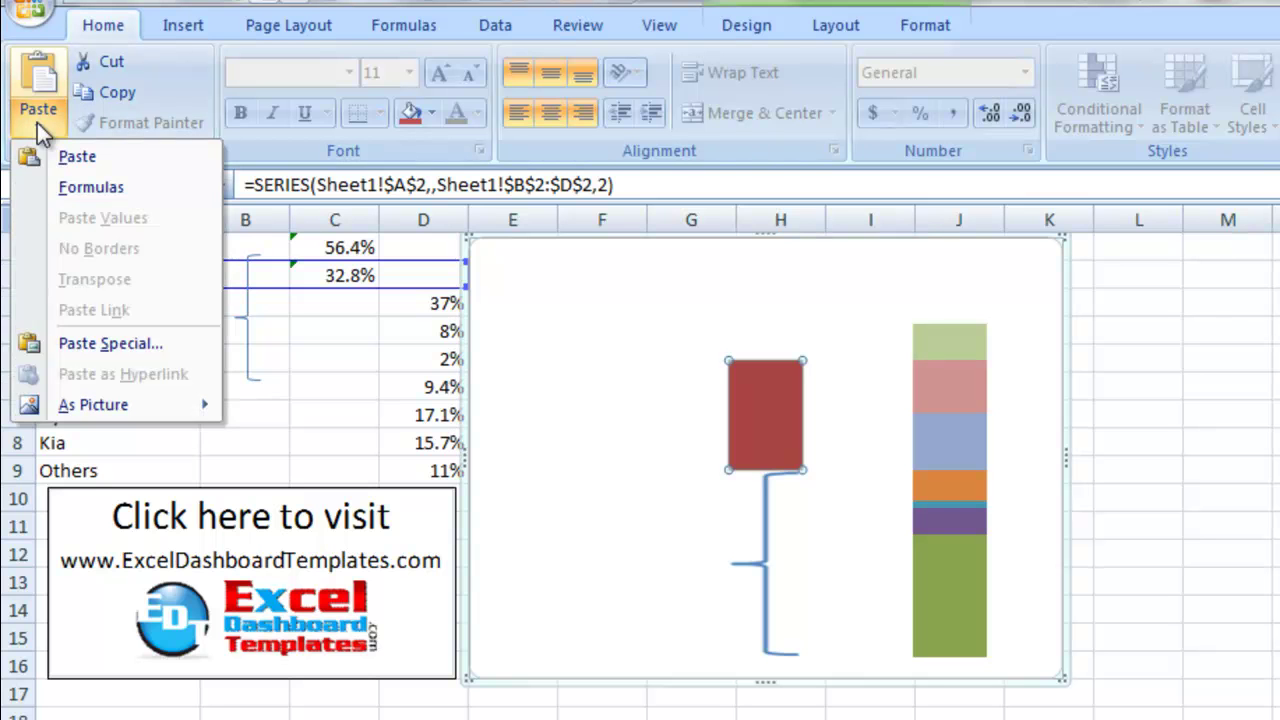
pyautogui.click(90, 162)
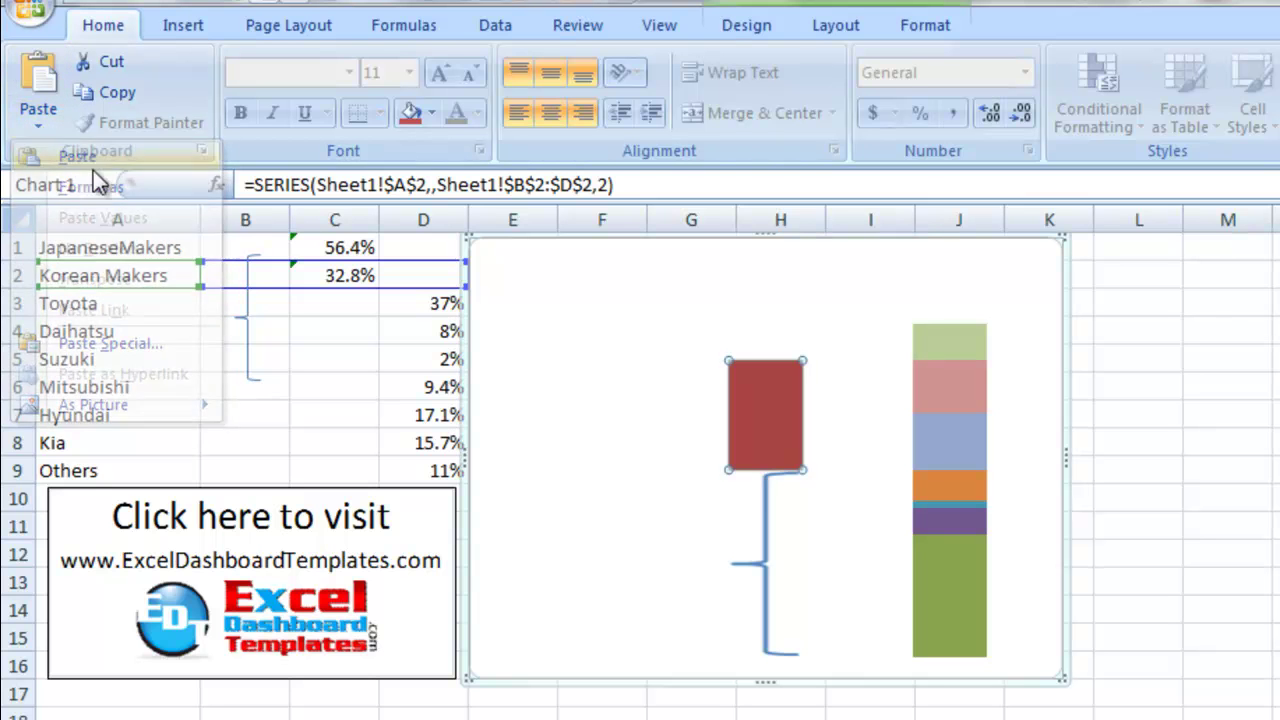
pyautogui.click(693, 495)
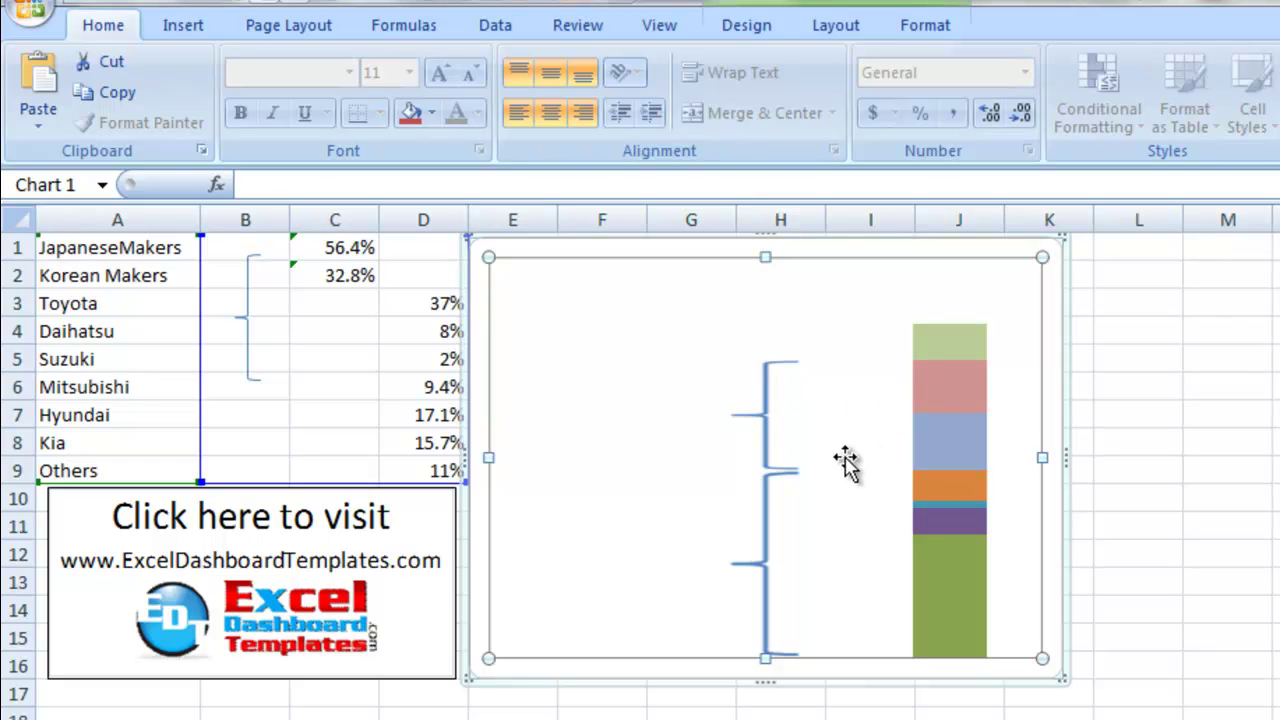
# - Set the gap width of the chart's columns to 0% through the Hyundai series' formatting options
pyautogui.click(775, 414)
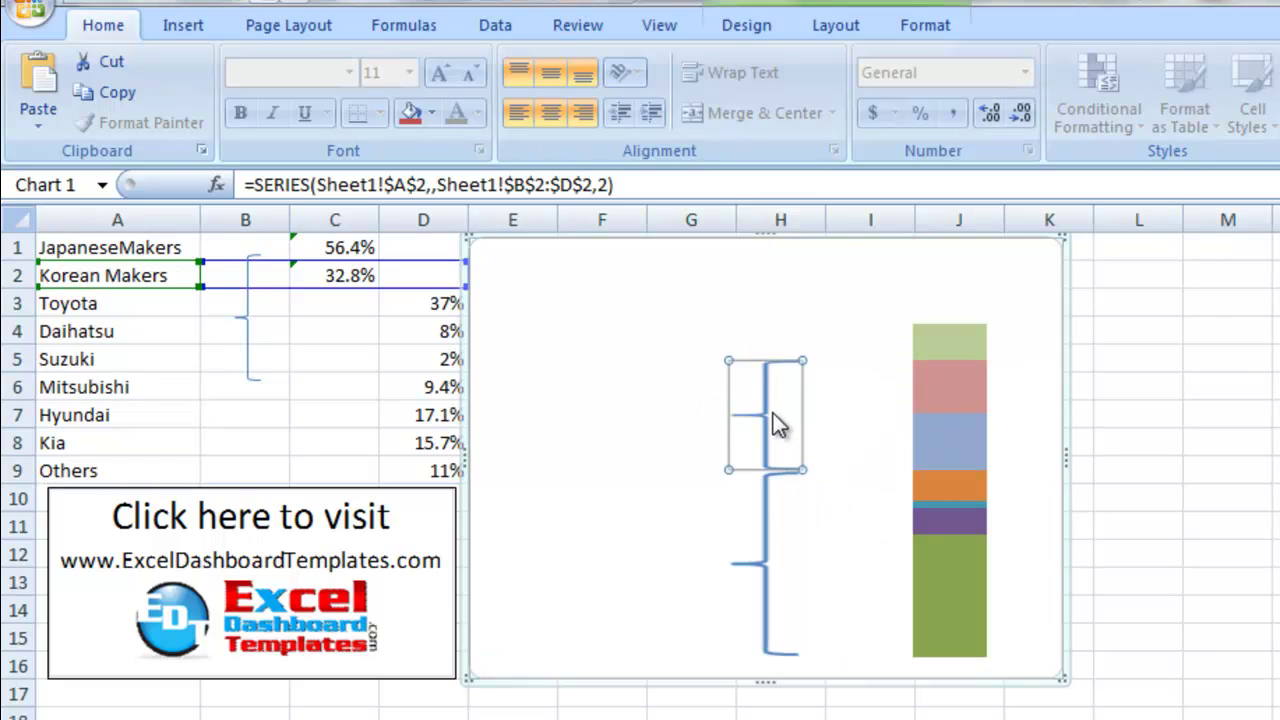
pyautogui.click(938, 427)
pyautogui.rightClick(940, 440)
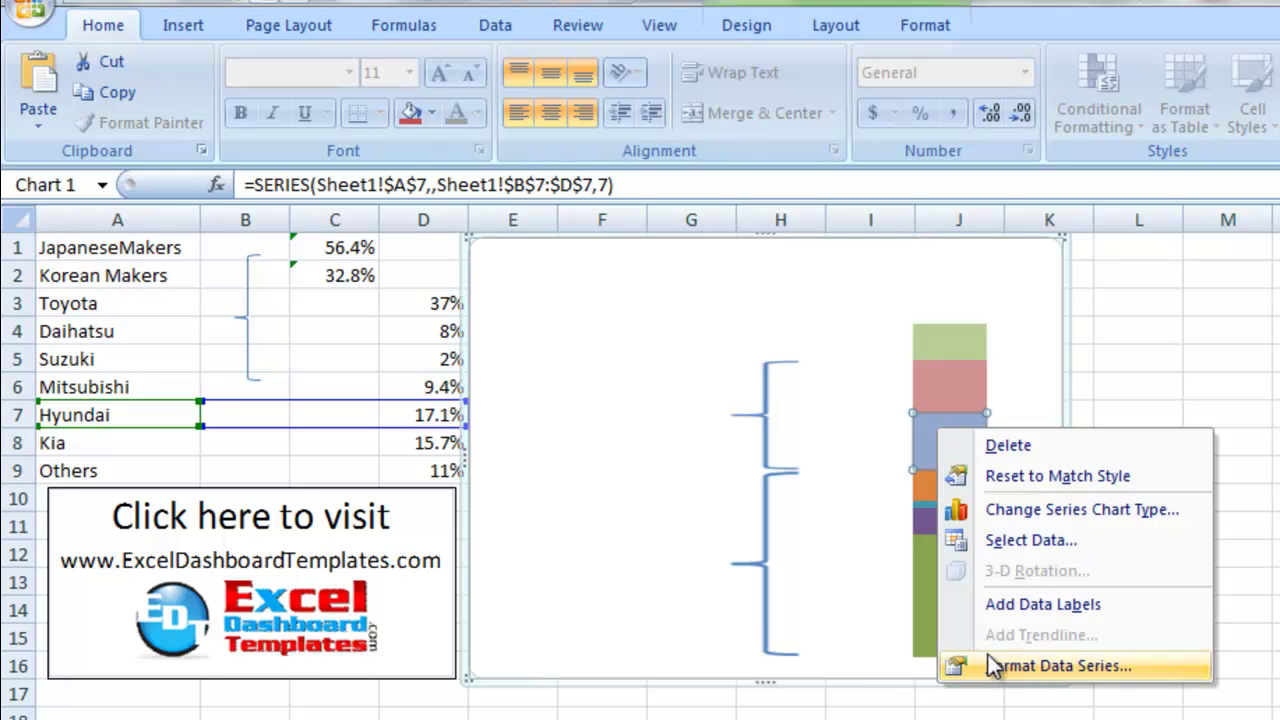
pyautogui.click(1058, 666)
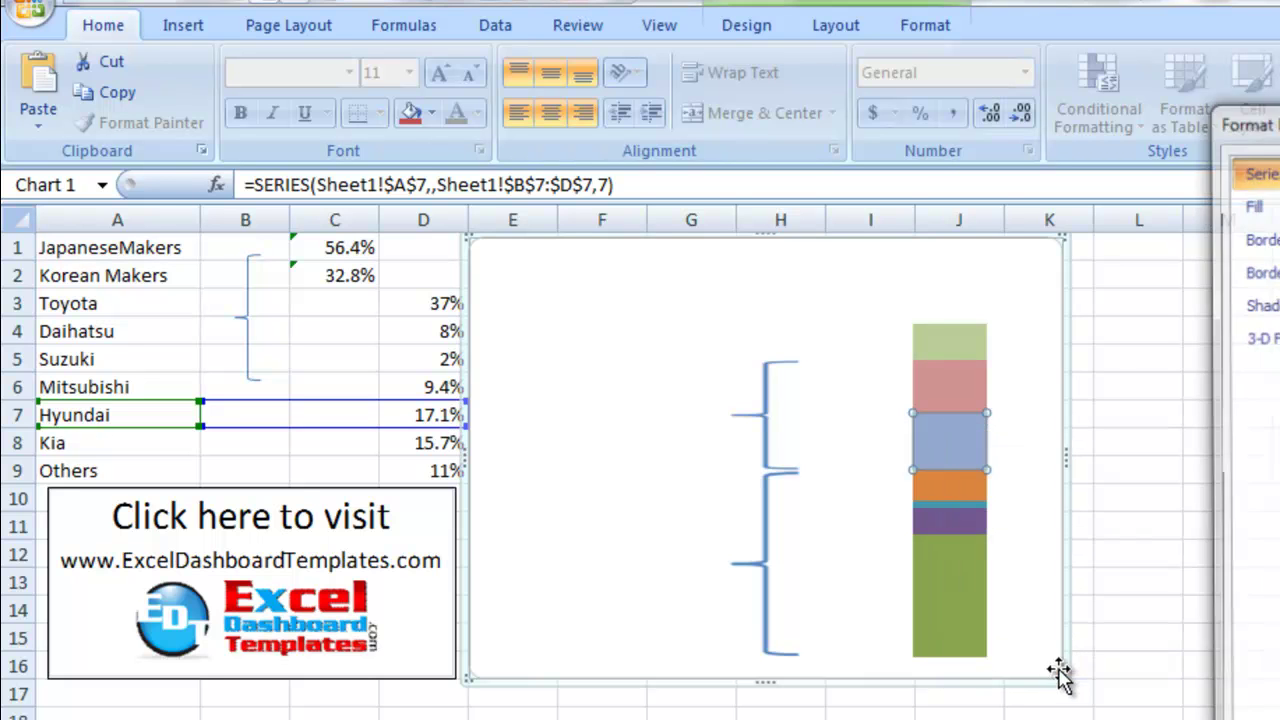
pyautogui.moveTo(1245, 119); pyautogui.dragTo(323, 113)
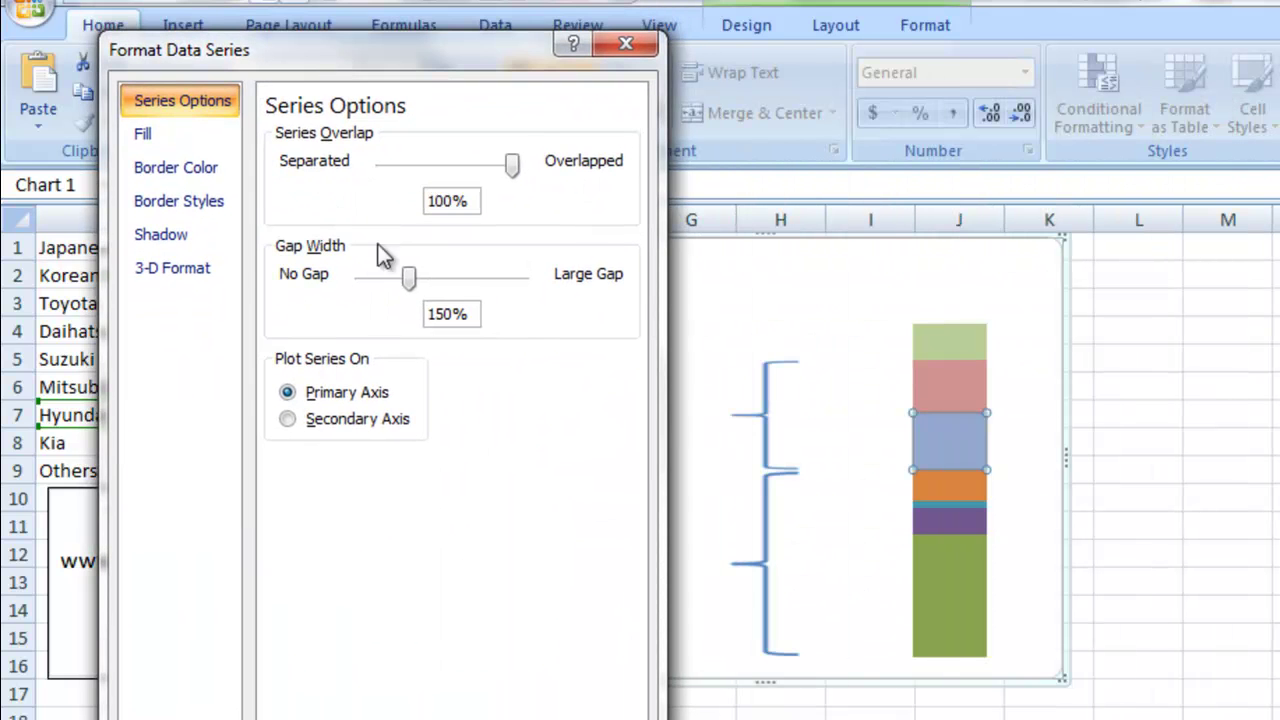
pyautogui.click(408, 276)
pyautogui.moveTo(414, 287); pyautogui.dragTo(362, 287)
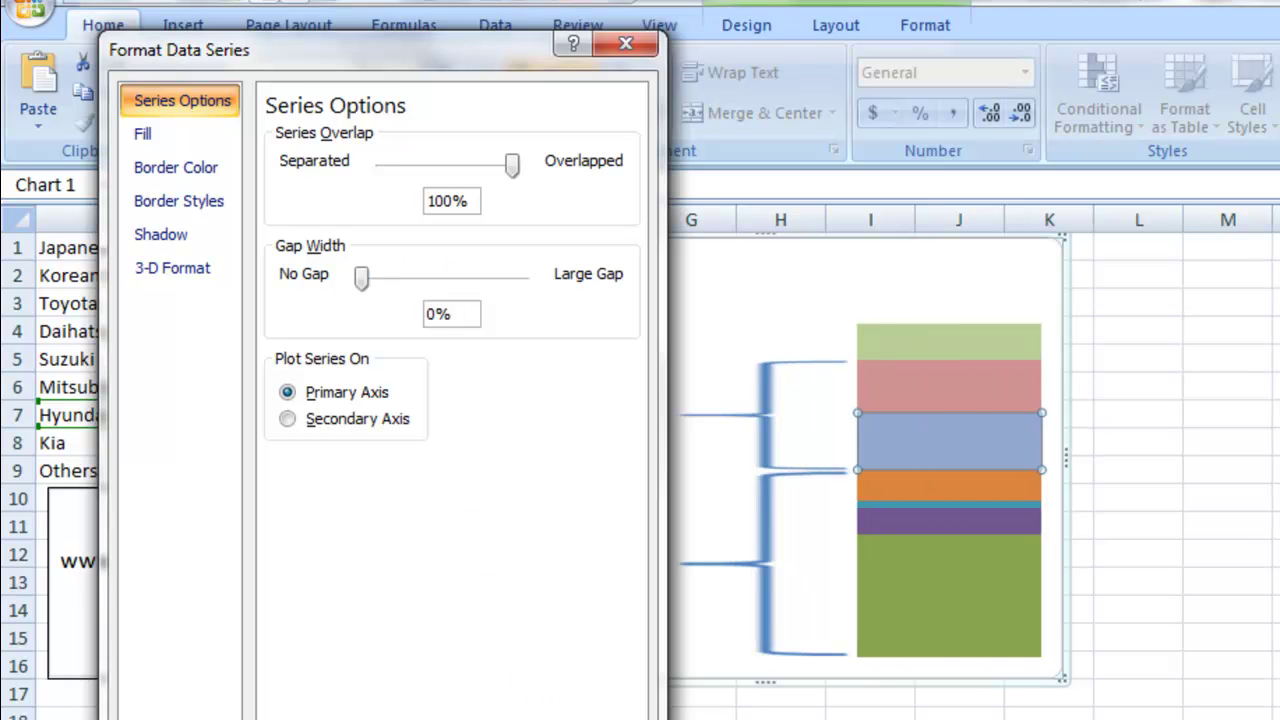
pyautogui.click(556, 716)
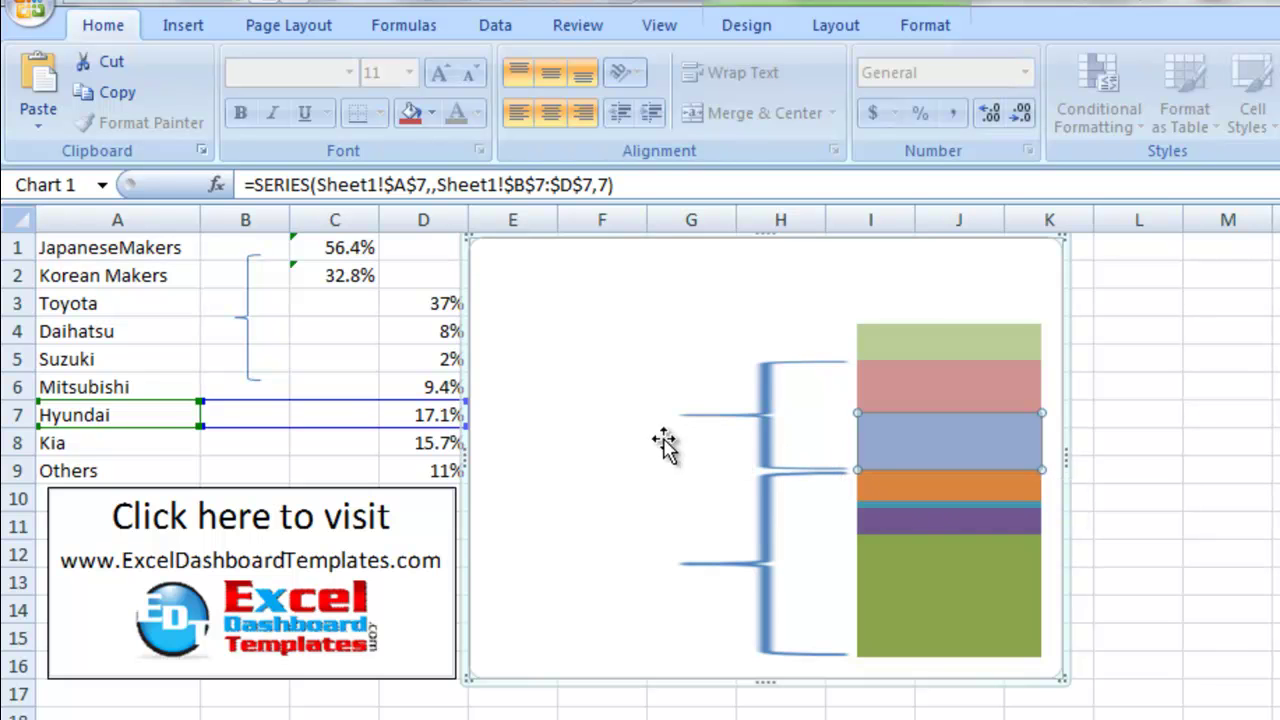
# - Add data labels centered on the data points to all series in the chart
pyautogui.click(489, 266)
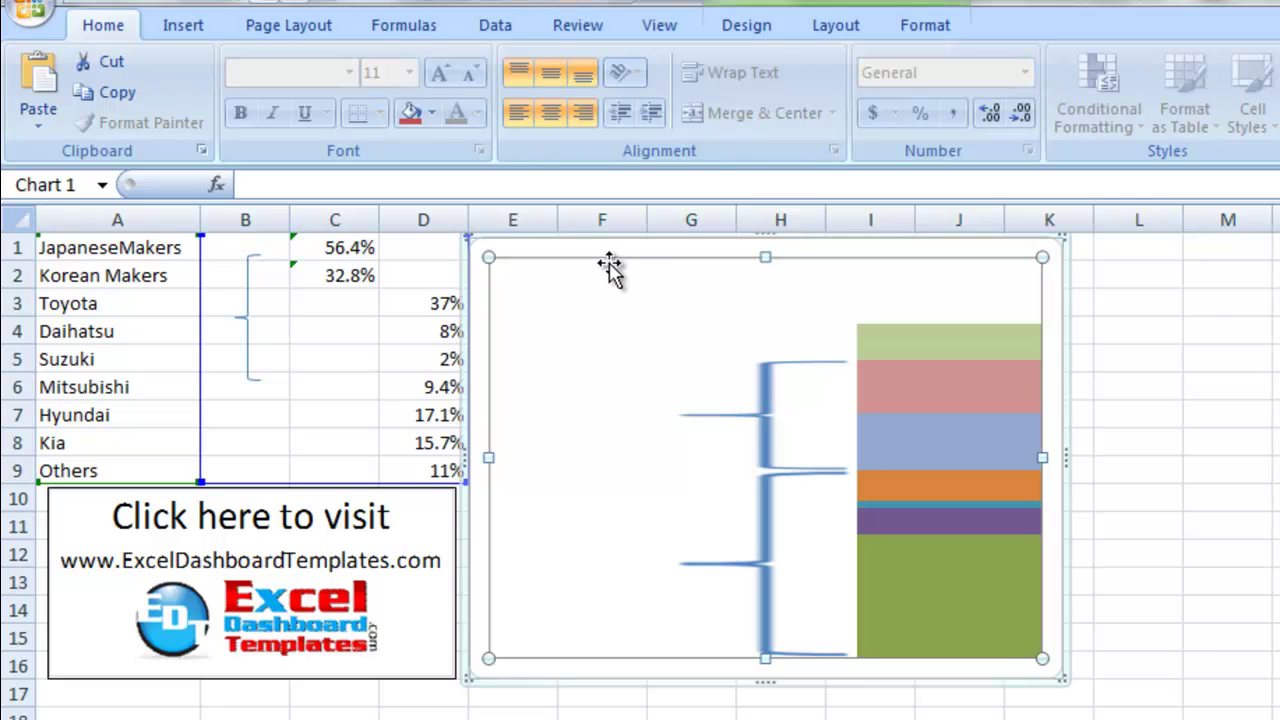
pyautogui.click(836, 32)
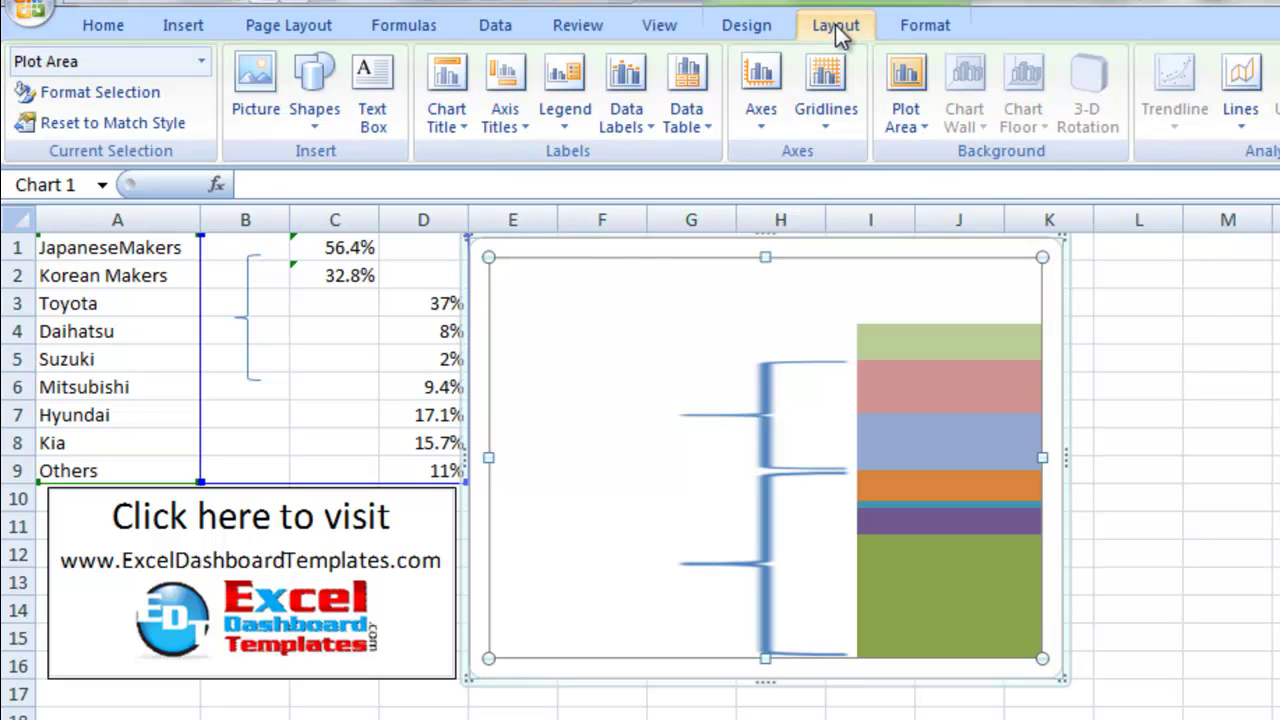
pyautogui.click(622, 118)
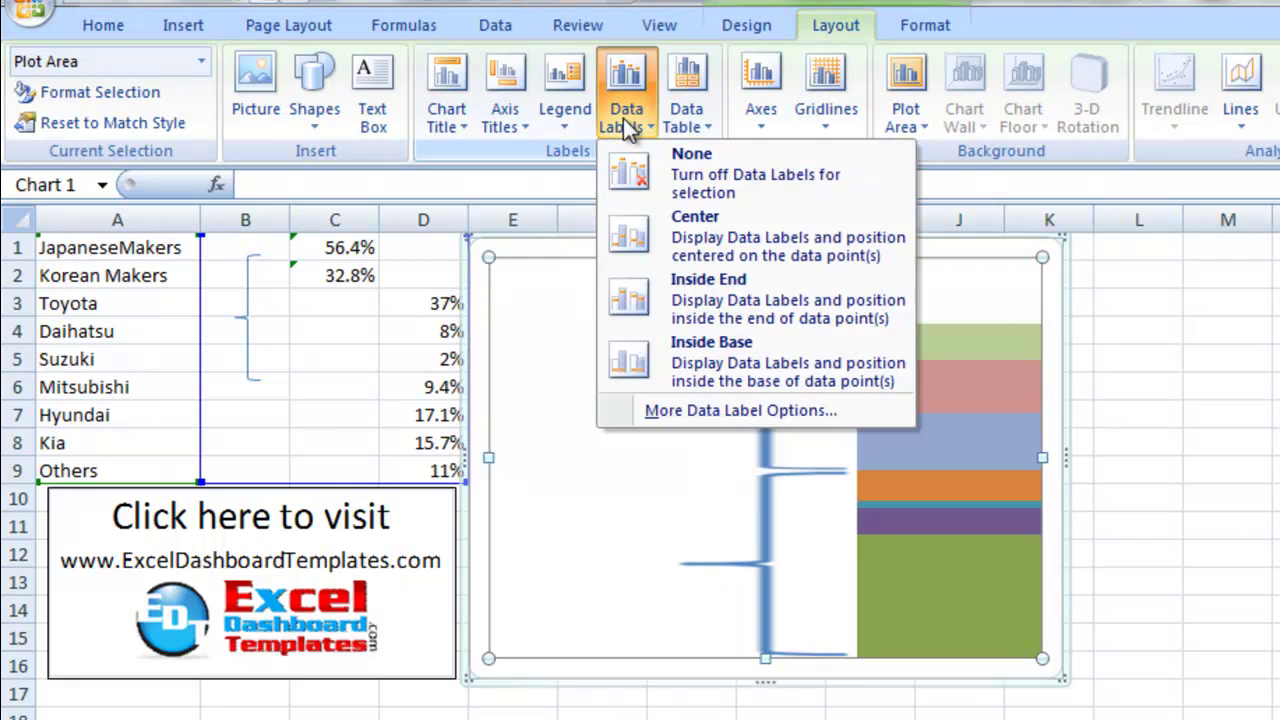
pyautogui.click(733, 247)
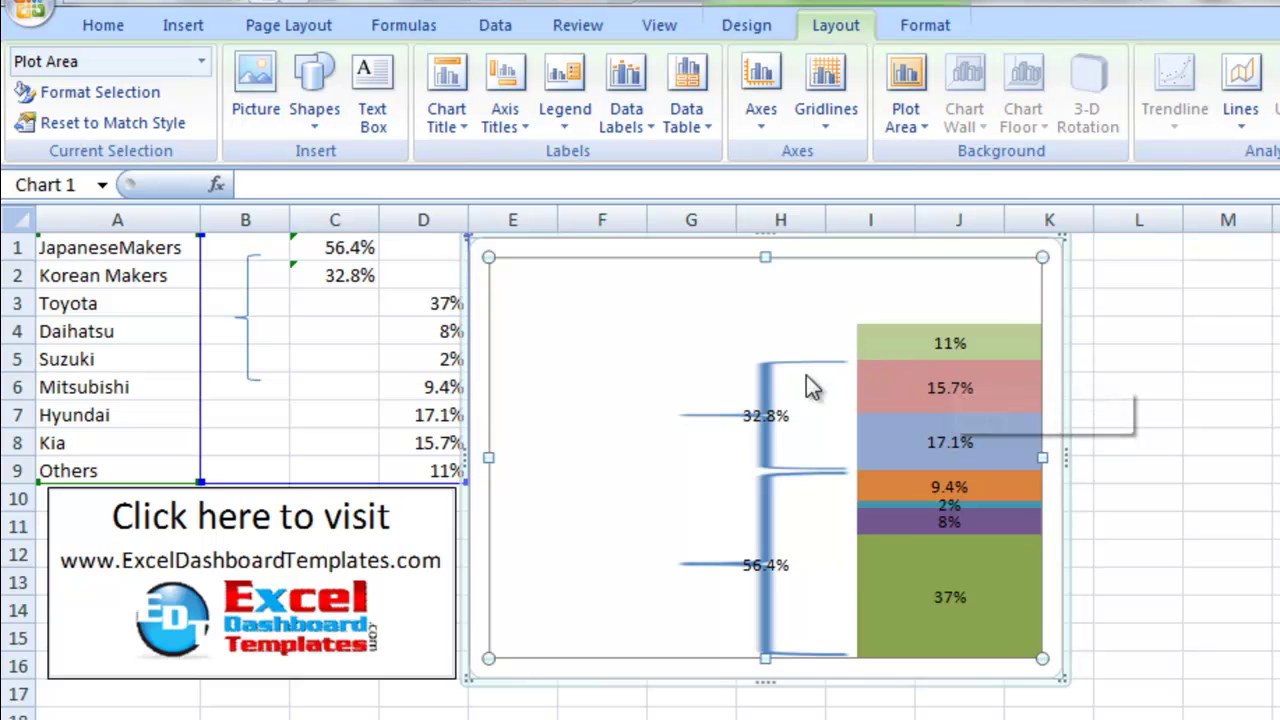
# - Format the Japanese Makers data label to show the series name instead of the value
pyautogui.click(757, 488)
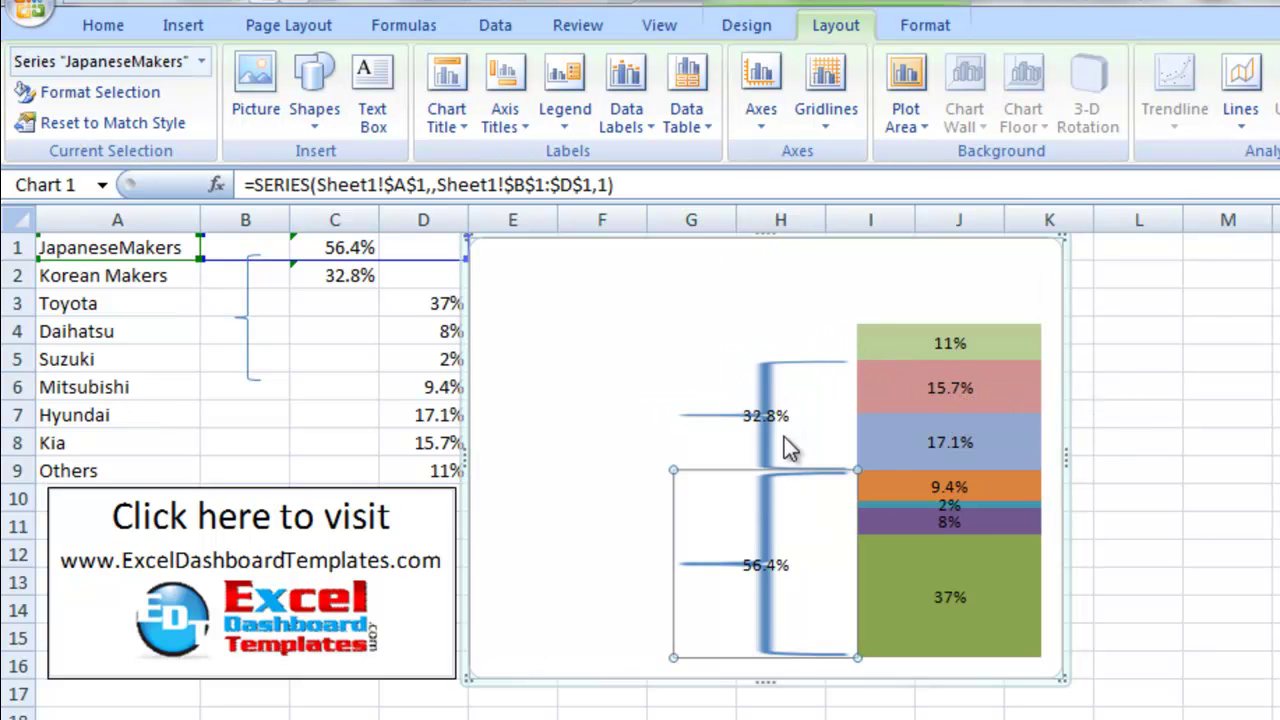
pyautogui.click(772, 448)
pyautogui.click(770, 414)
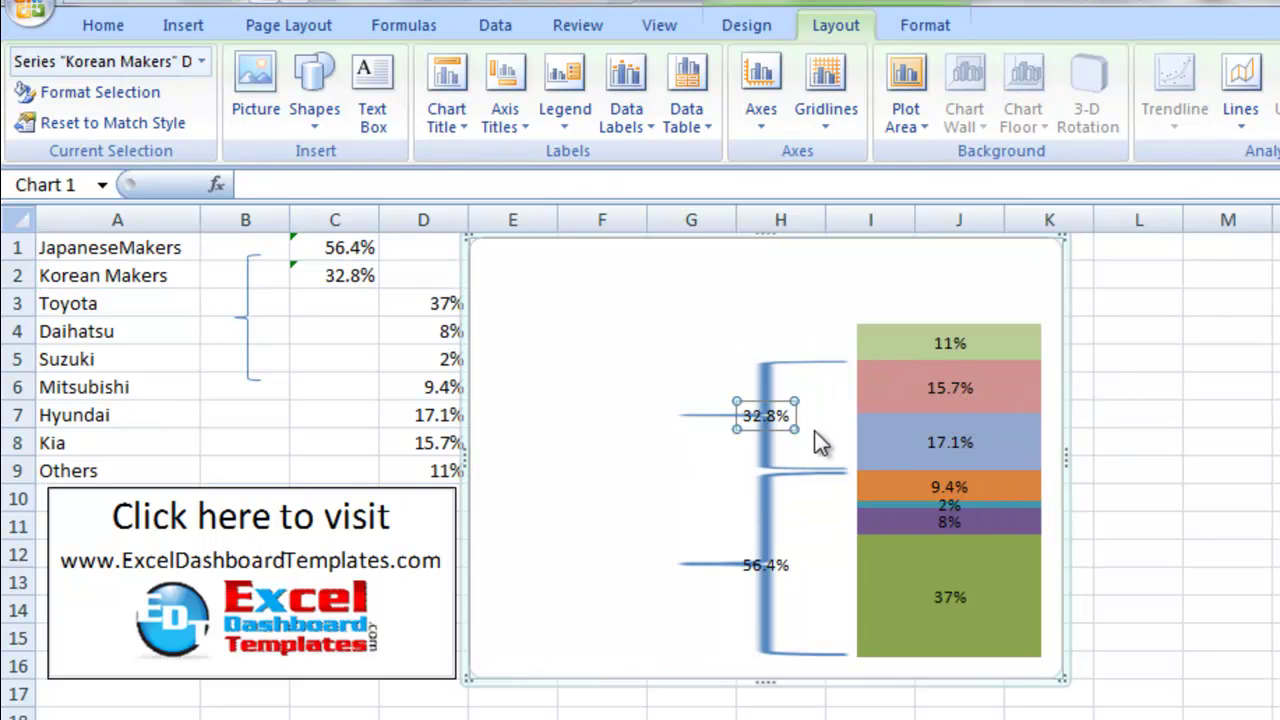
pyautogui.click(760, 570)
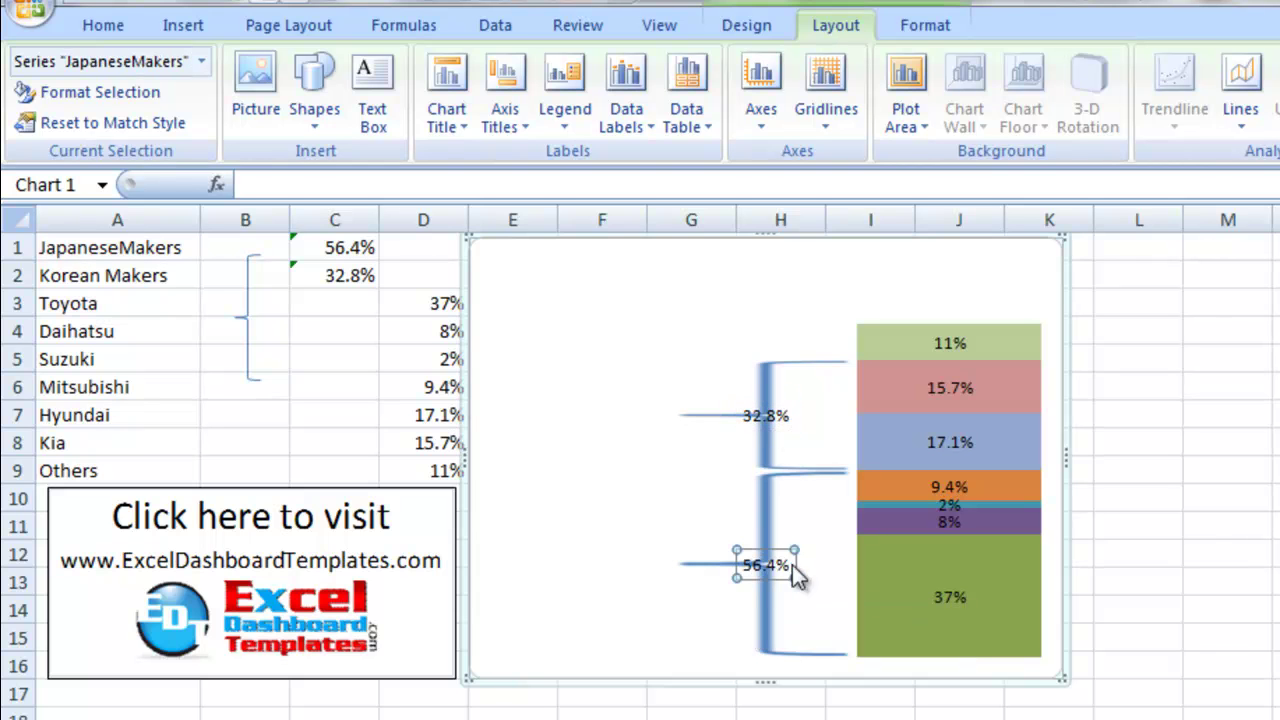
pyautogui.click(779, 414)
pyautogui.click(773, 560)
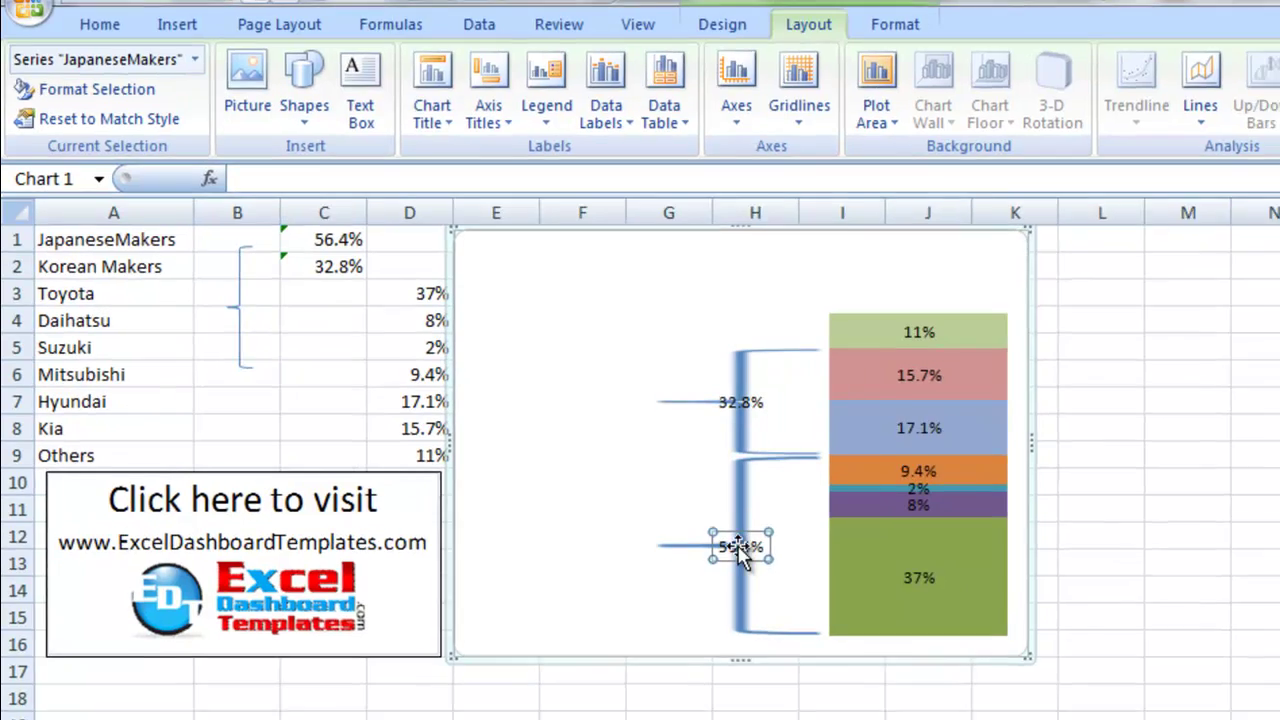
pyautogui.rightClick(762, 563)
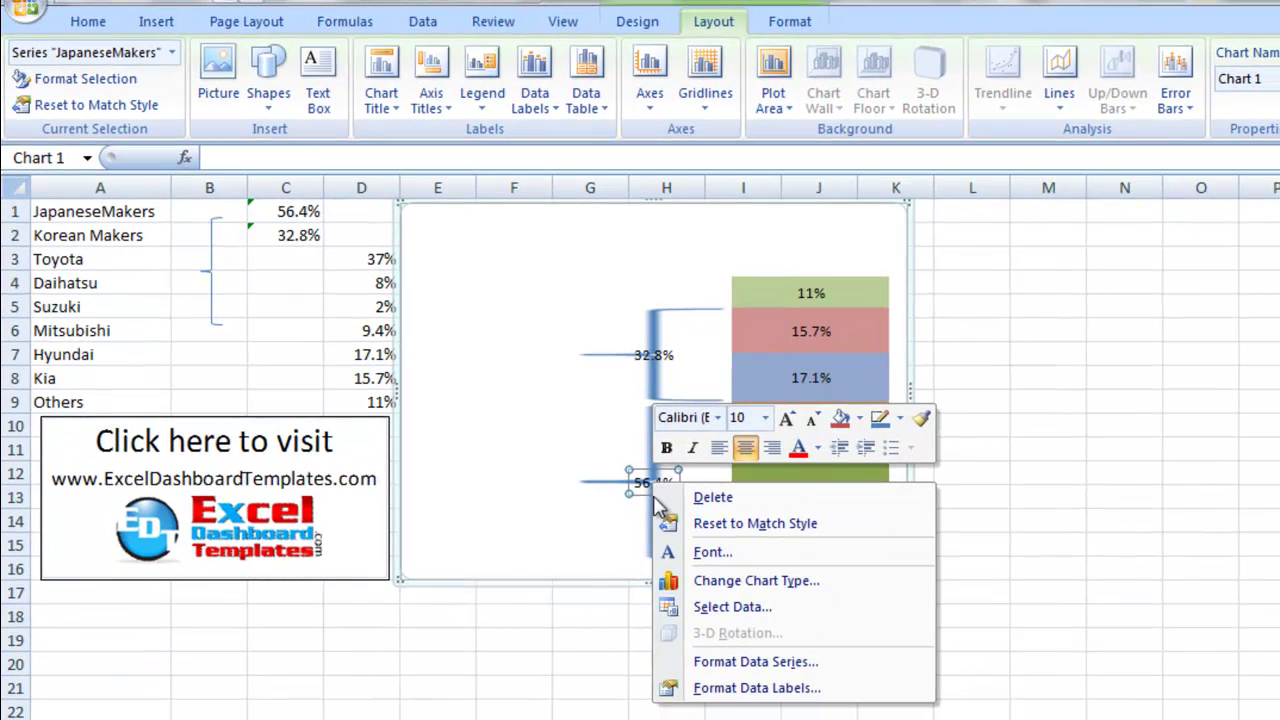
pyautogui.click(741, 690)
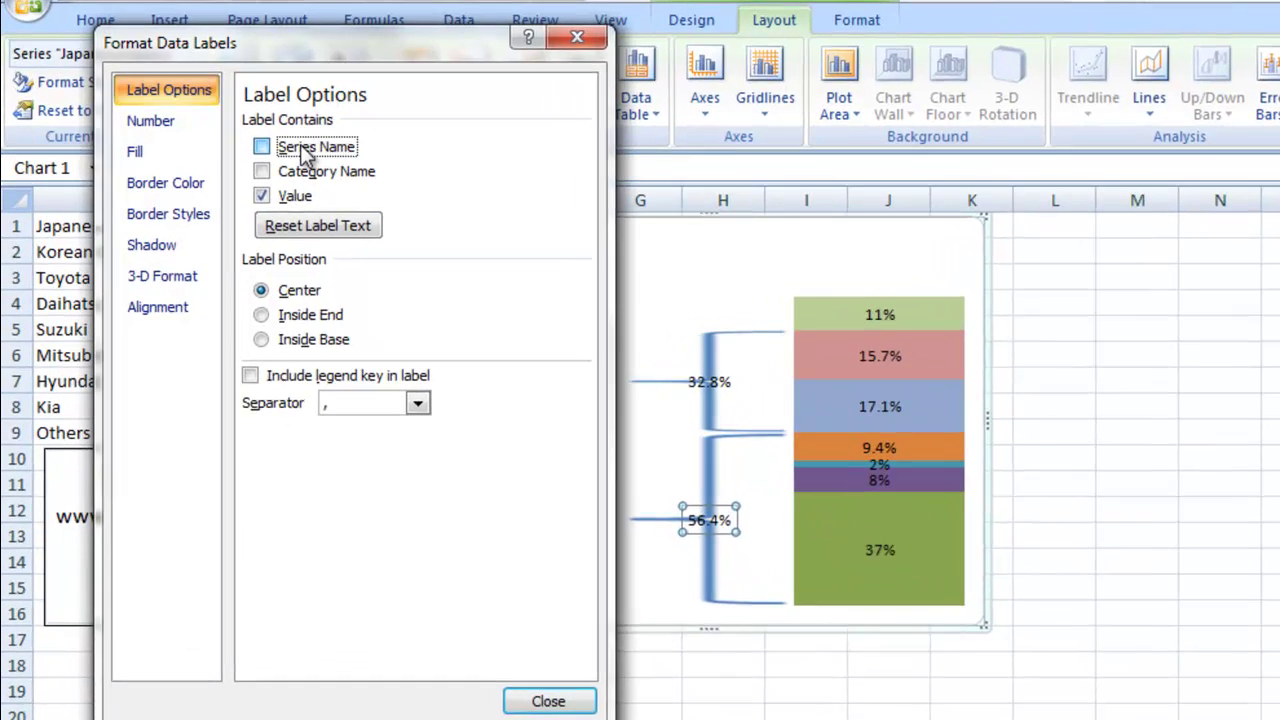
pyautogui.click(248, 139)
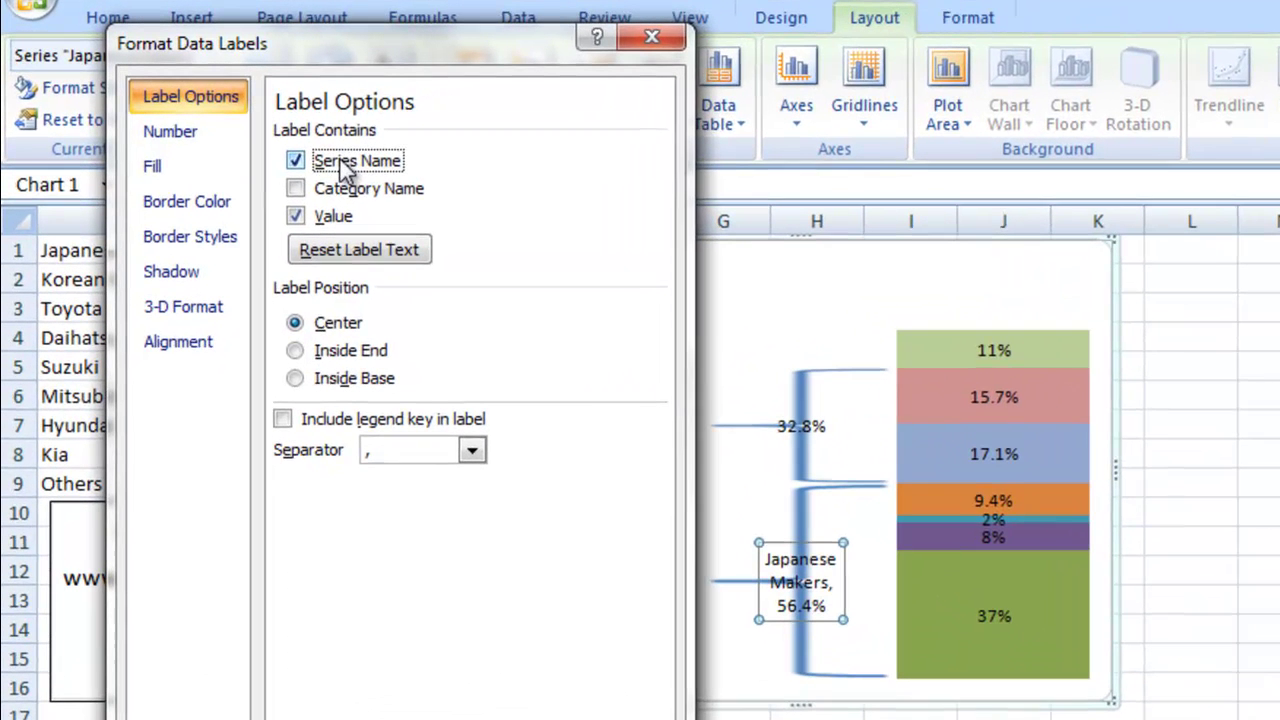
pyautogui.click(312, 214)
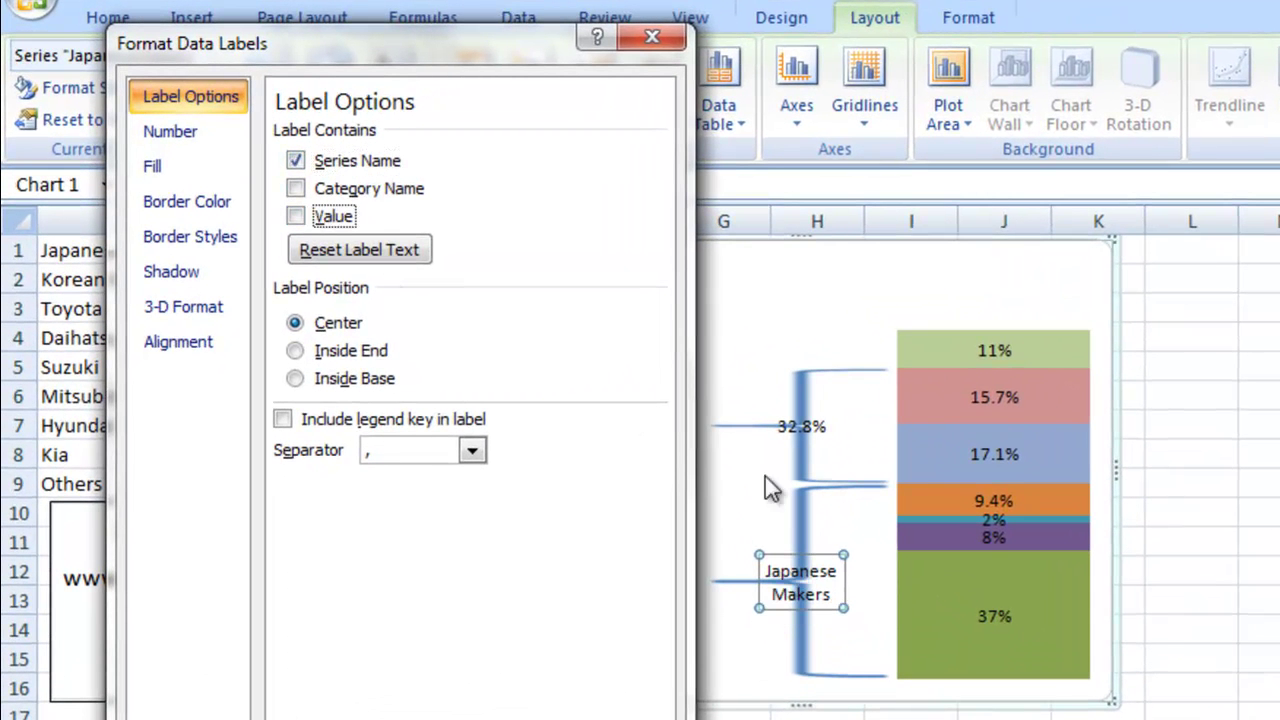
# - Make the Korean Makers data label show its series name rather than its value, and finish formatting the labels
pyautogui.click(815, 435)
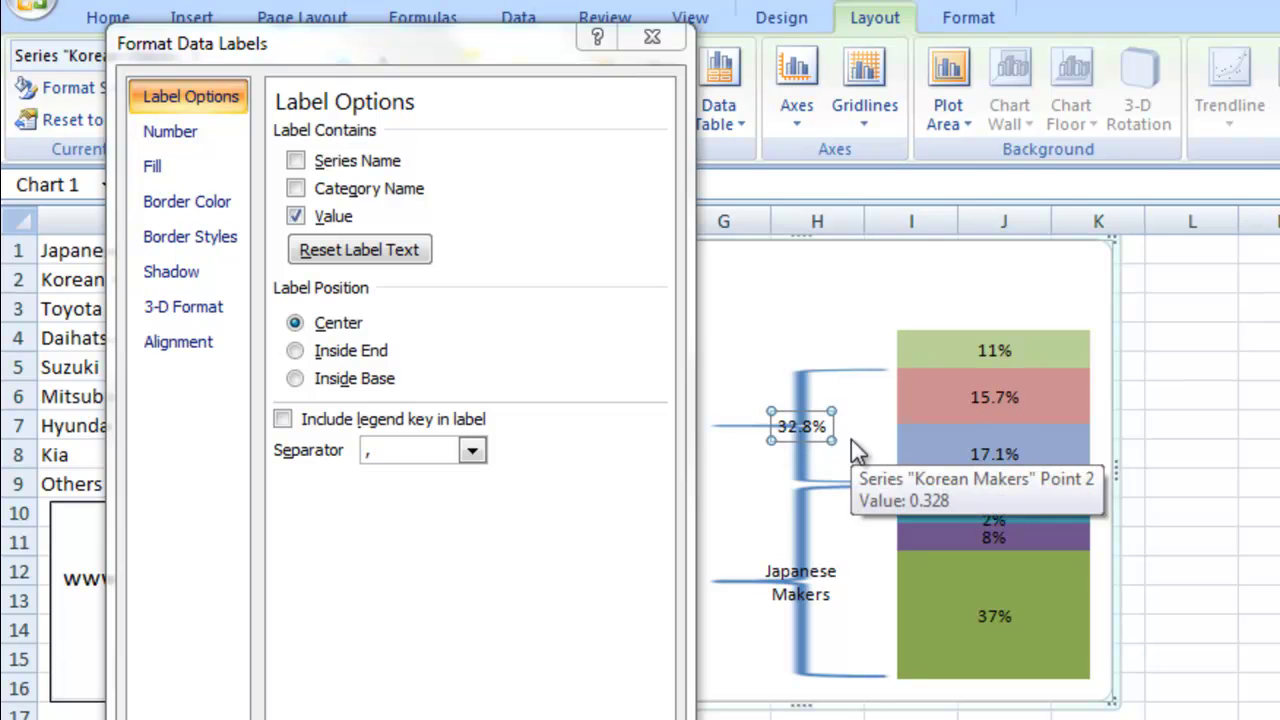
pyautogui.click(372, 178)
pyautogui.click(360, 162)
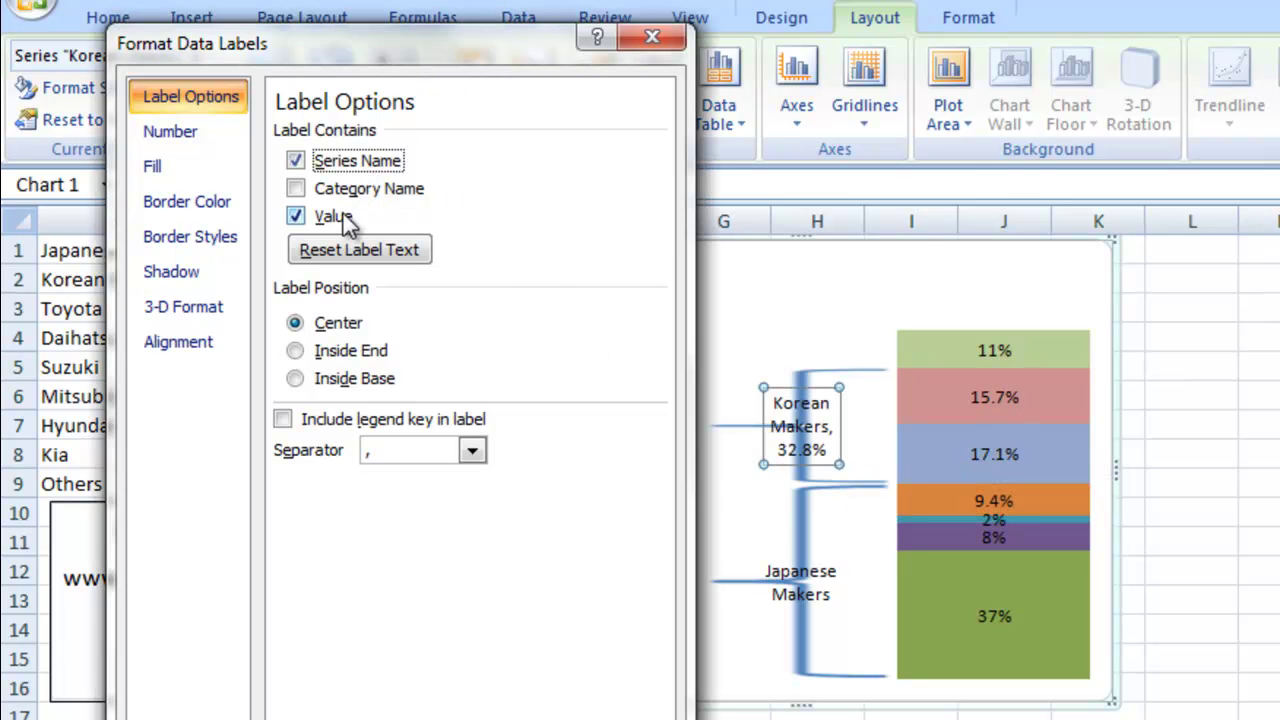
pyautogui.click(345, 216)
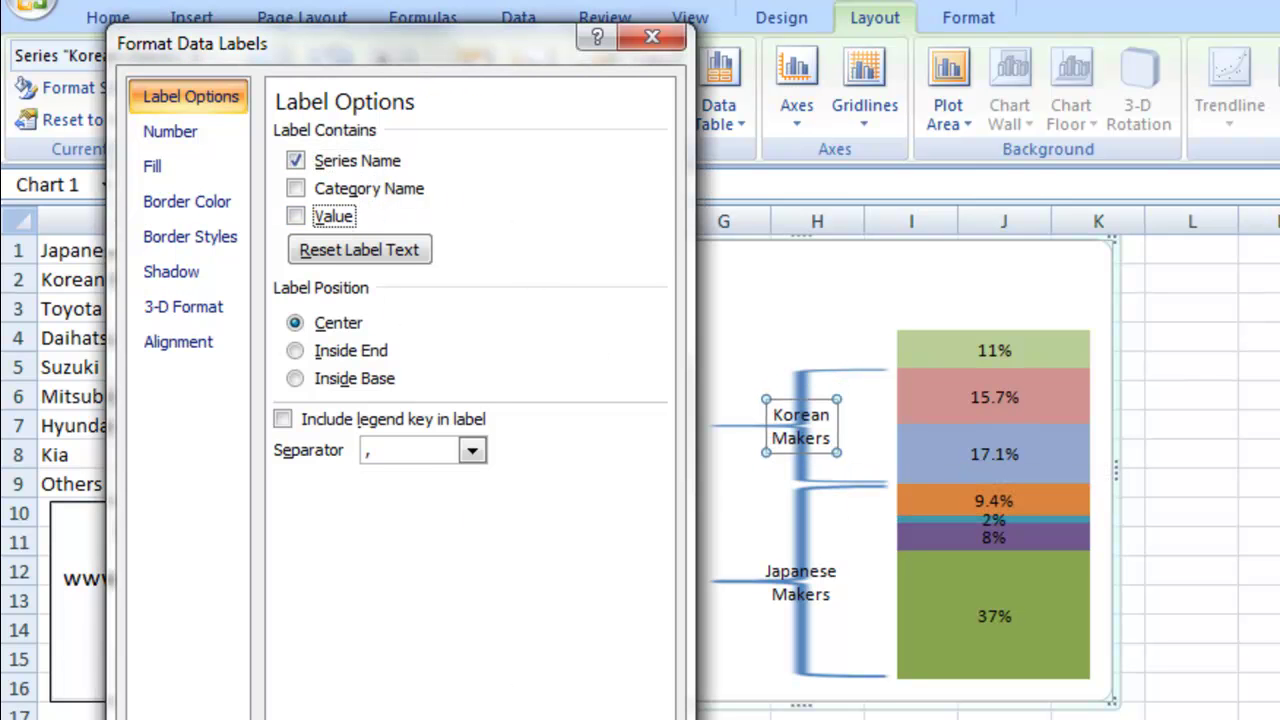
pyautogui.press('Escape')
# - Move the Korean Makers and Japanese Makers labels off the braces to just beyond each brace's outward tip
pyautogui.click(712, 660)
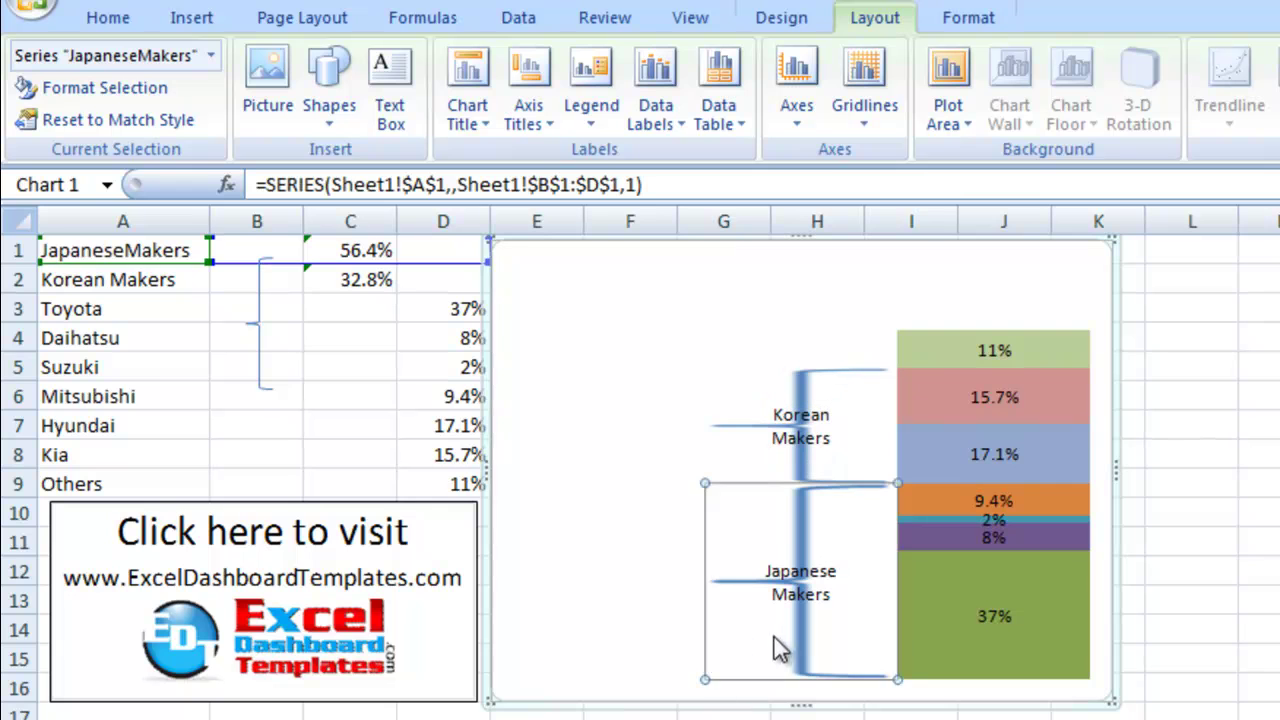
pyautogui.click(815, 575)
pyautogui.click(816, 430)
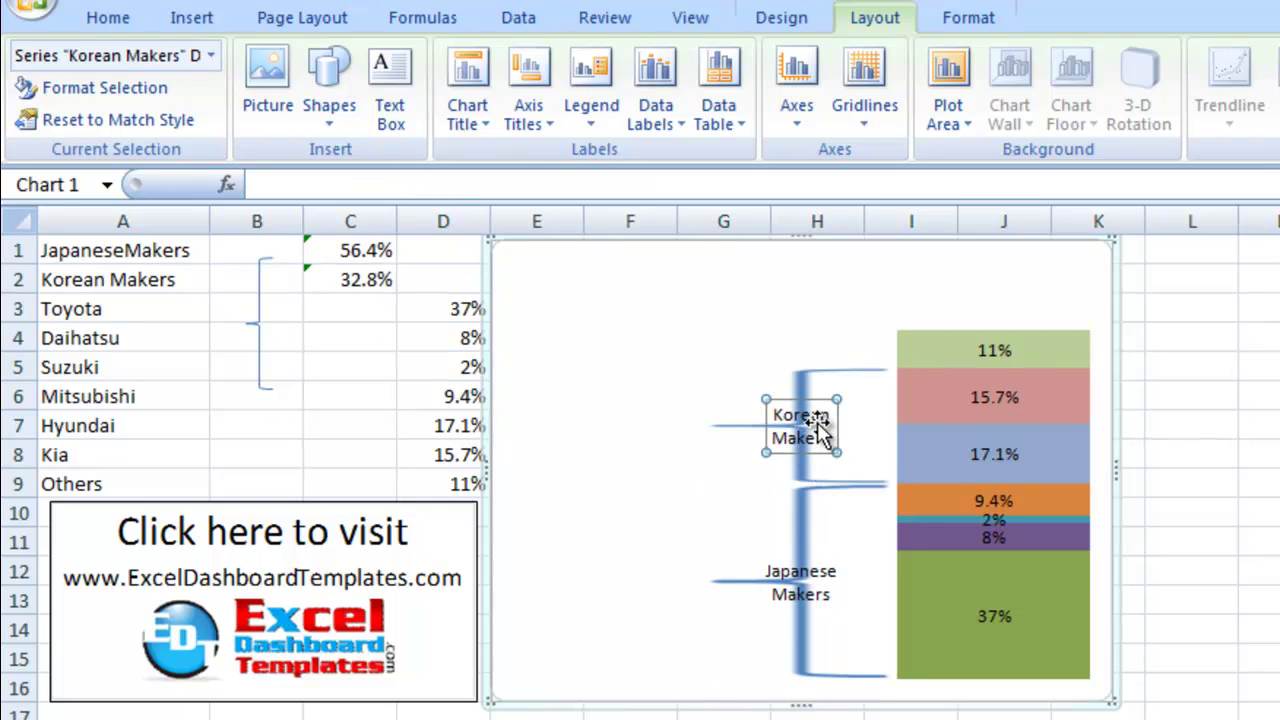
pyautogui.moveTo(811, 423); pyautogui.dragTo(680, 415)
pyautogui.moveTo(806, 577); pyautogui.dragTo(662, 580)
# - Narrow the chart so its right edge falls at the end of column J
pyautogui.click(1160, 588)
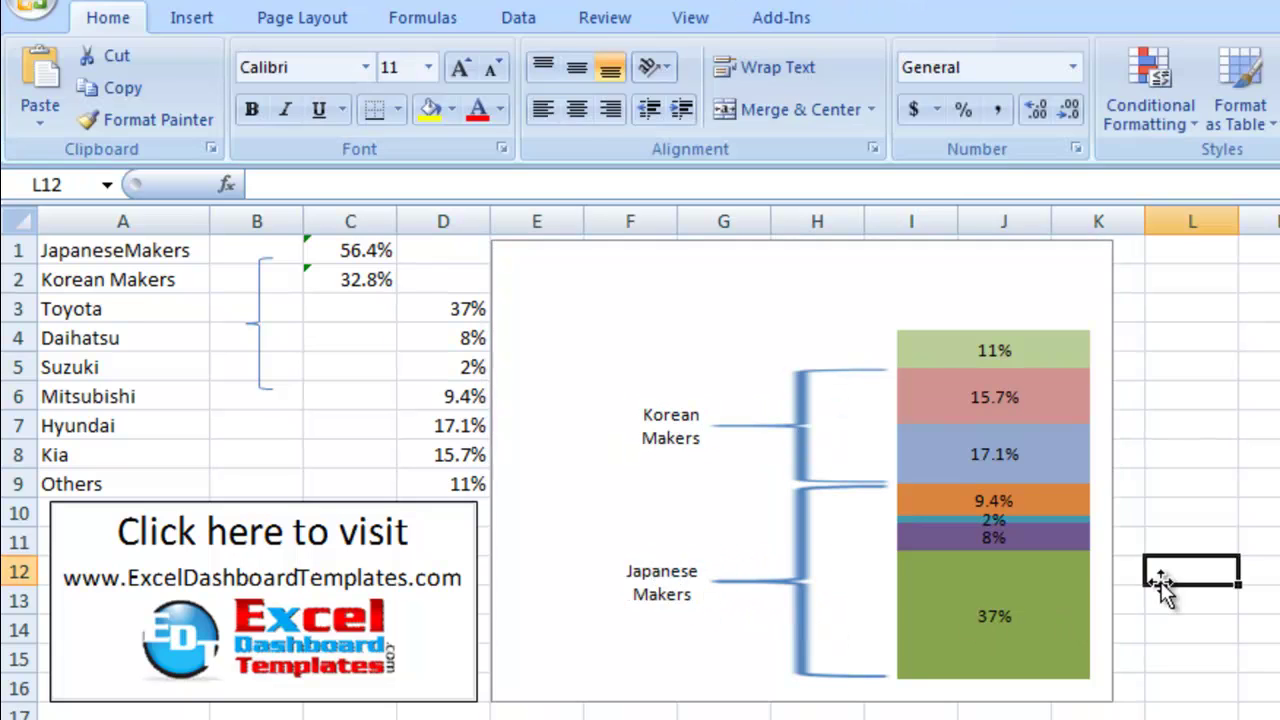
pyautogui.click(1023, 690)
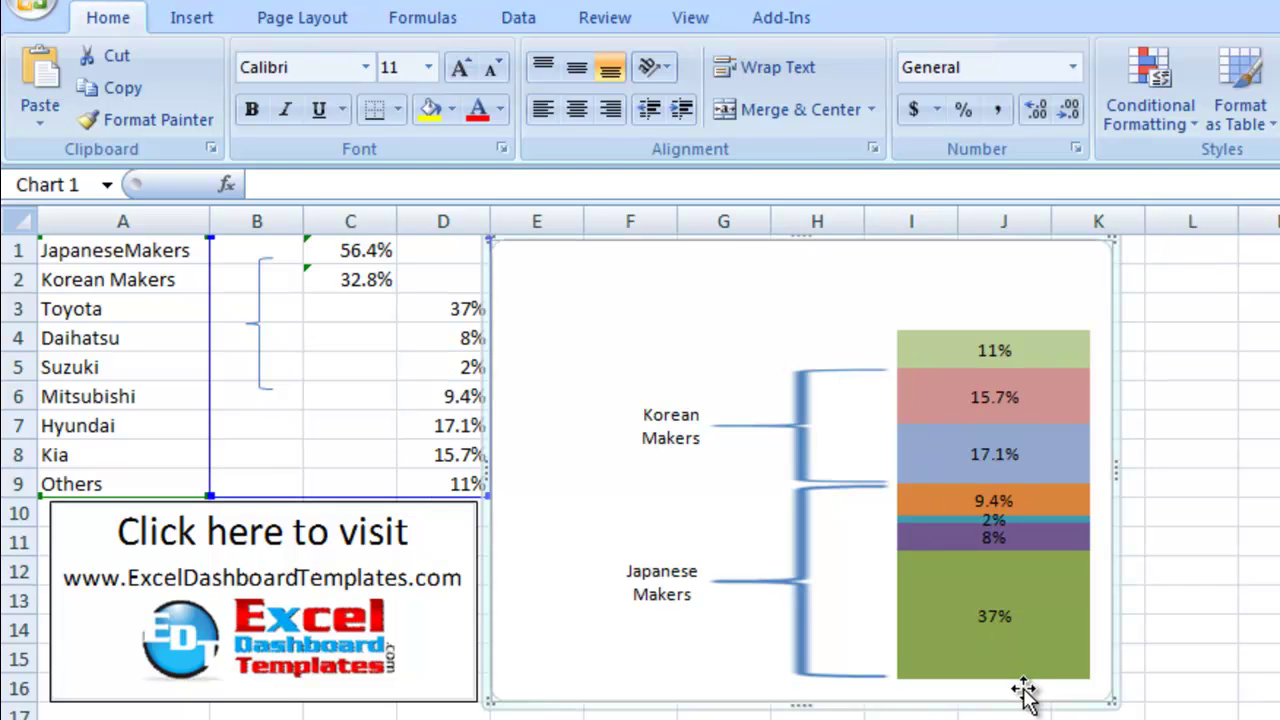
pyautogui.moveTo(1108, 703); pyautogui.dragTo(1040, 697)
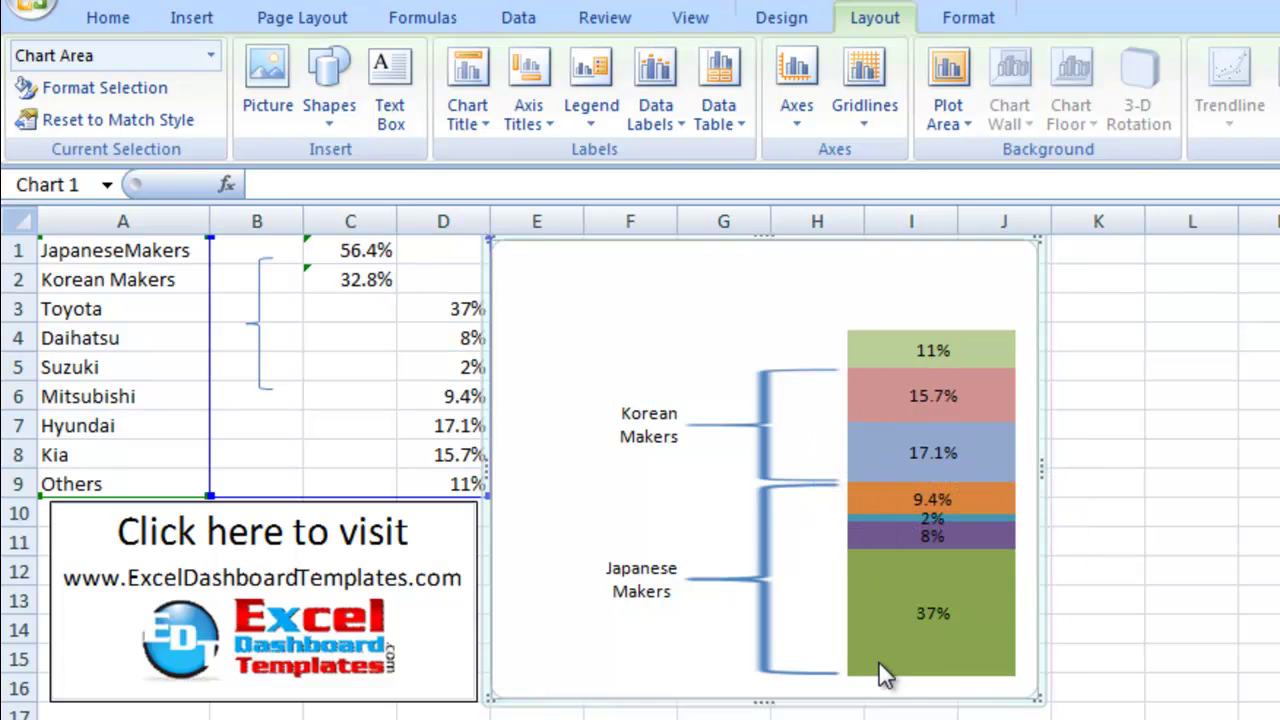
# - Set Hyundai's share in cell D7 to 27.1% to test how the Korean Makers brace adapts
pyautogui.click(372, 368)
pyautogui.click(411, 316)
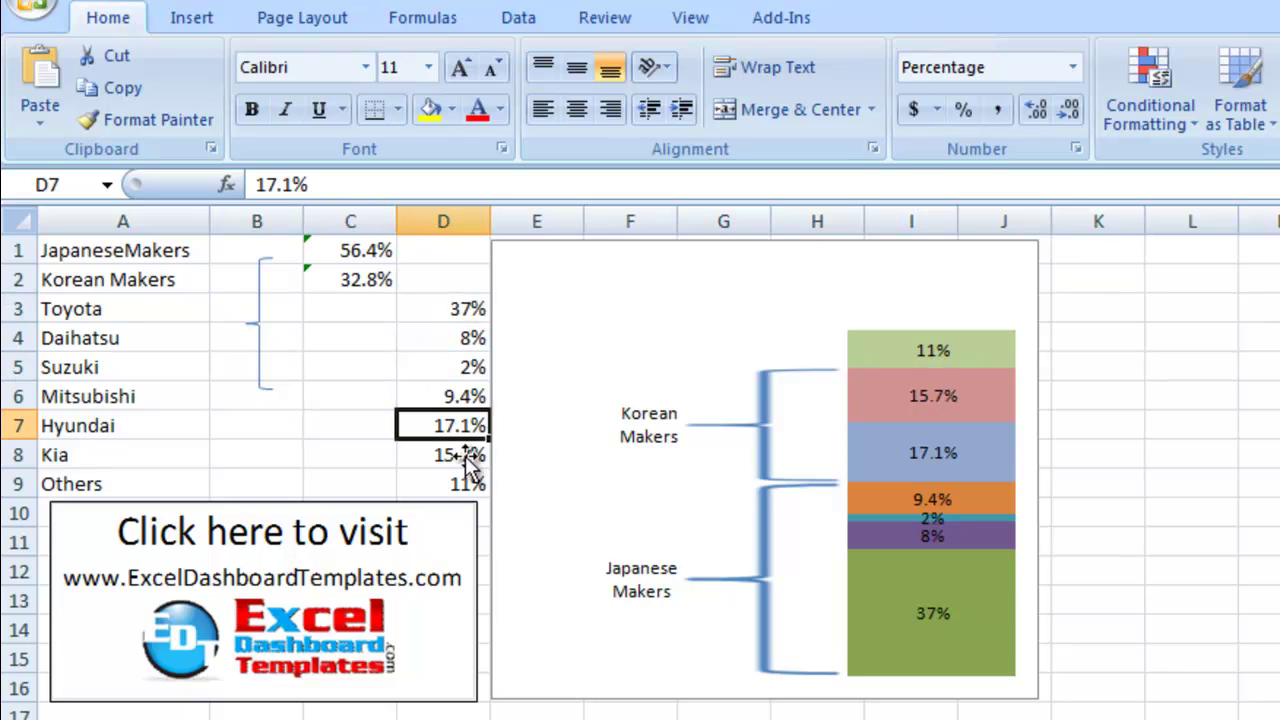
pyautogui.write('27')
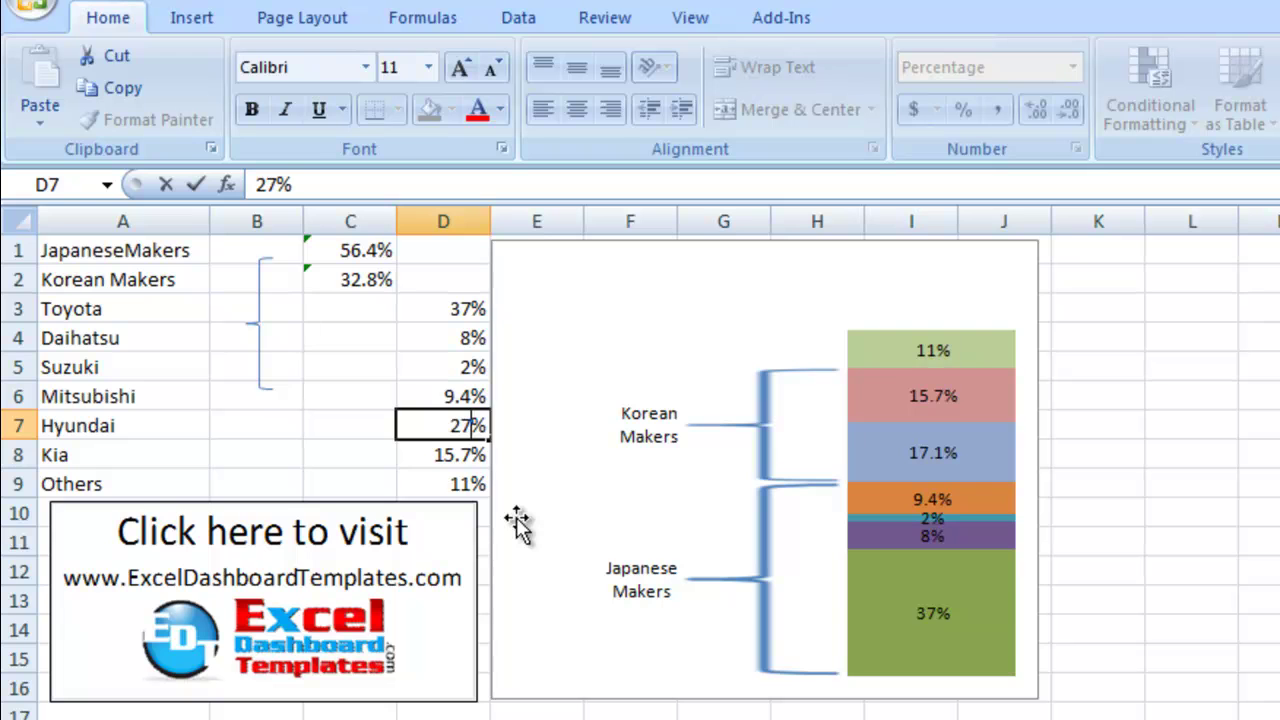
pyautogui.write('.1')
pyautogui.press('Return')
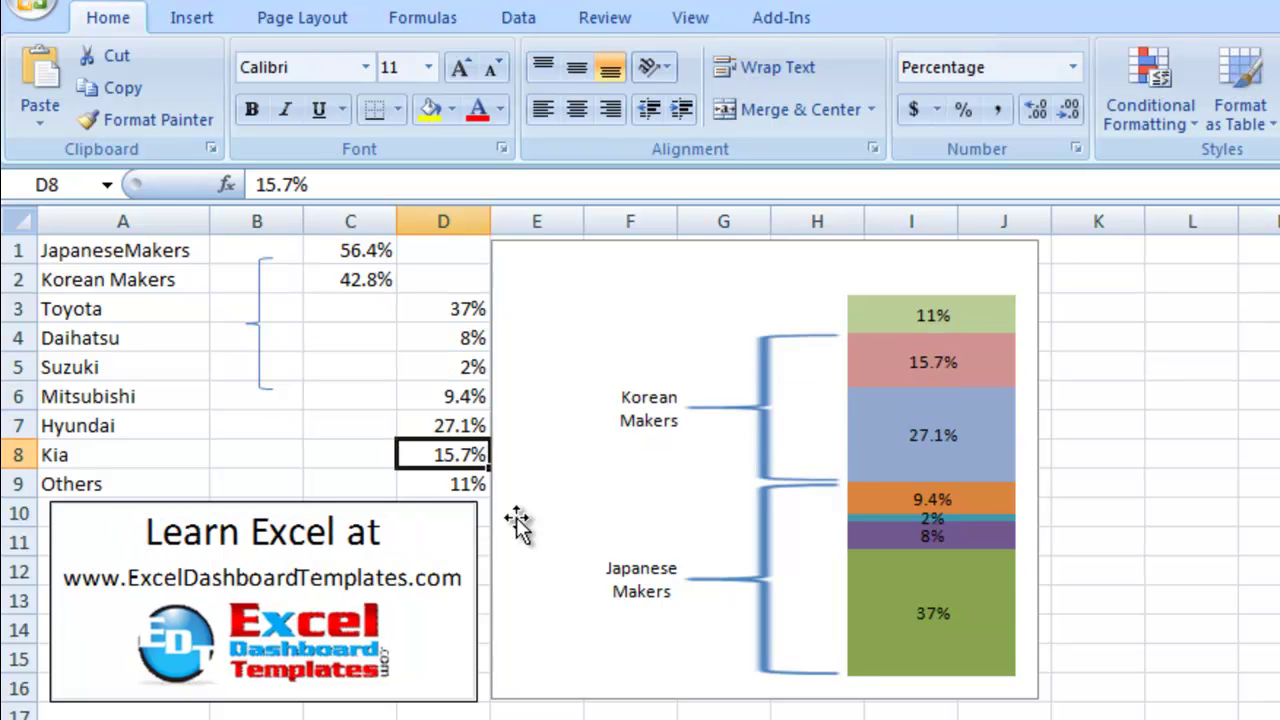
# - Set Toyota's share in cell D3 to 27%
pyautogui.click(473, 310)
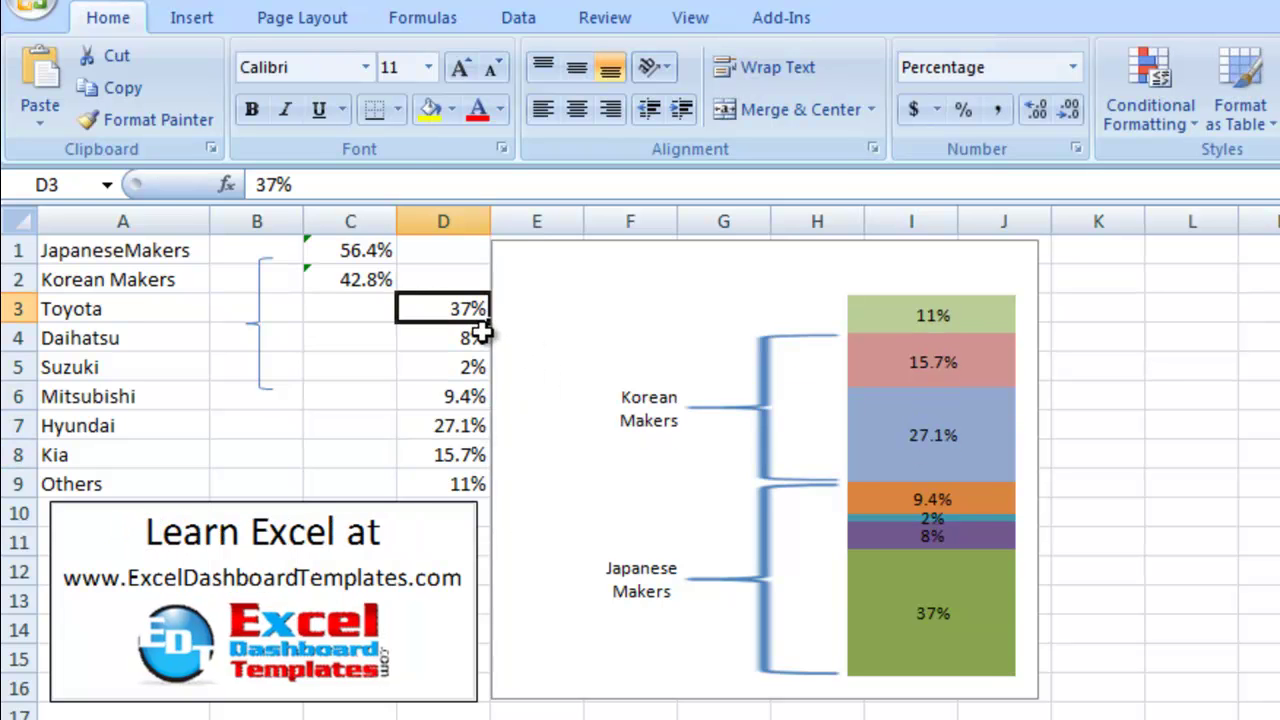
pyautogui.write('27')
pyautogui.press('Return')
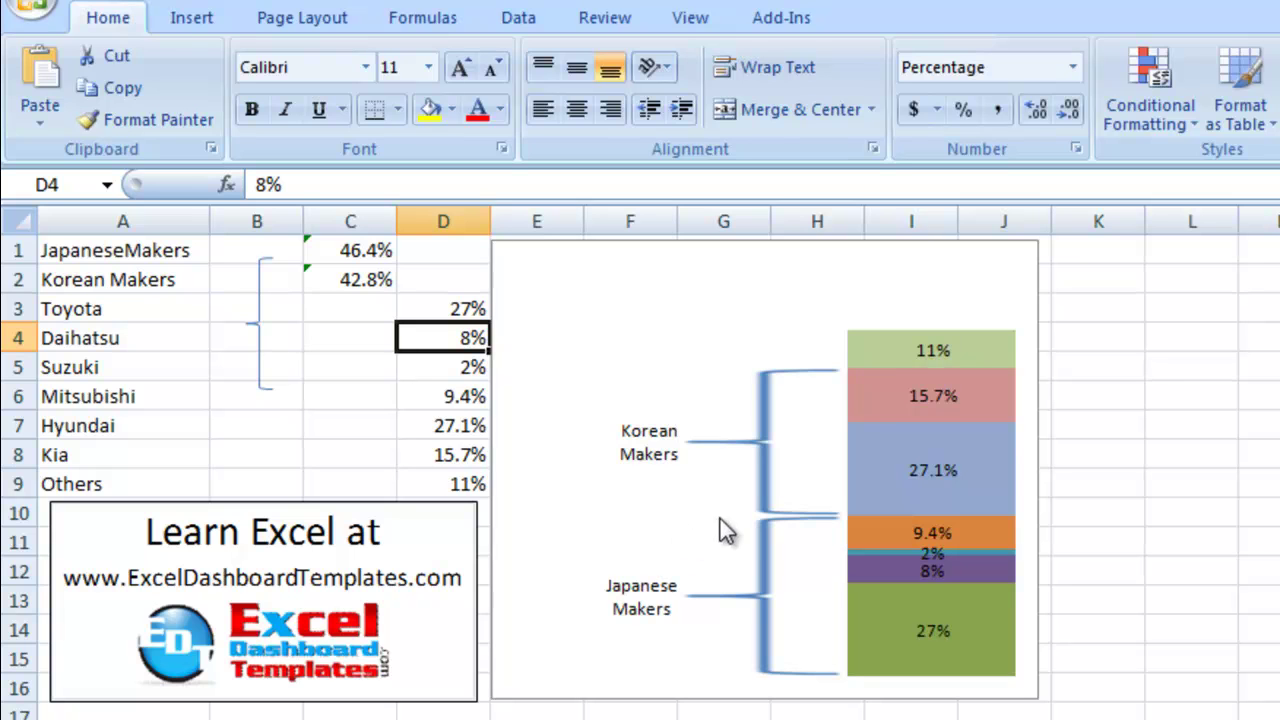
pyautogui.click(655, 452)
pyautogui.click(640, 605)
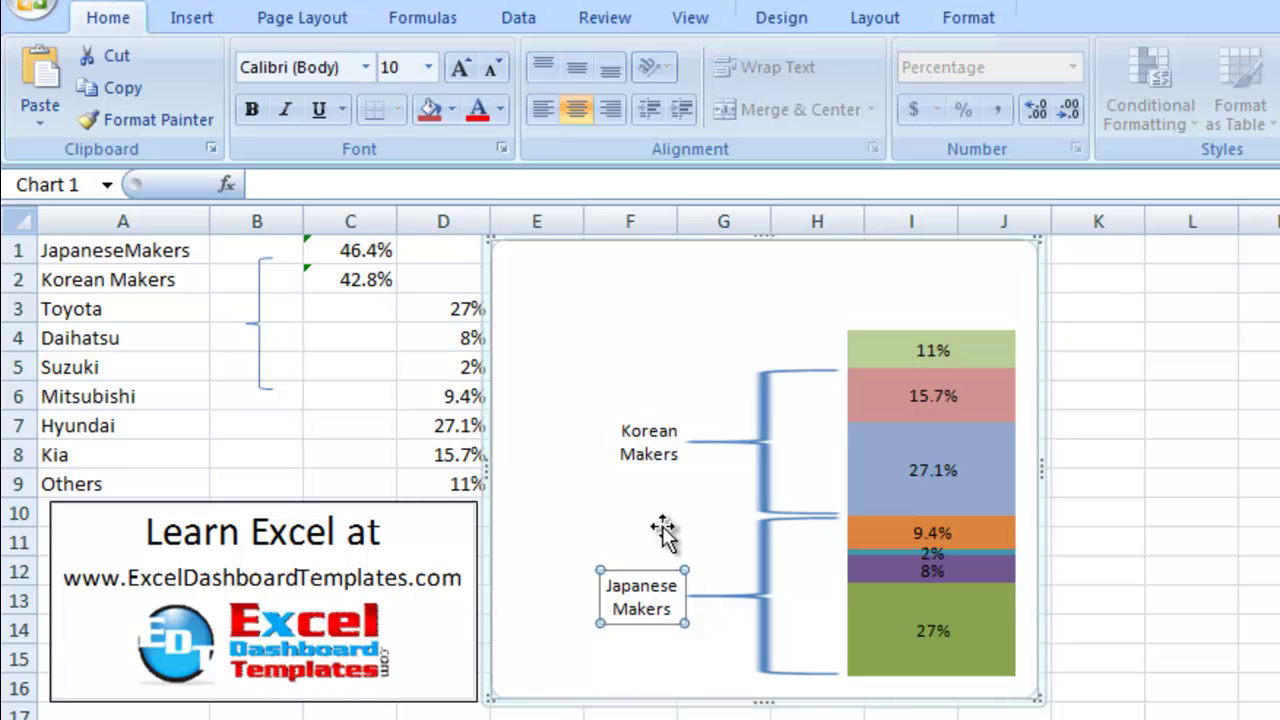